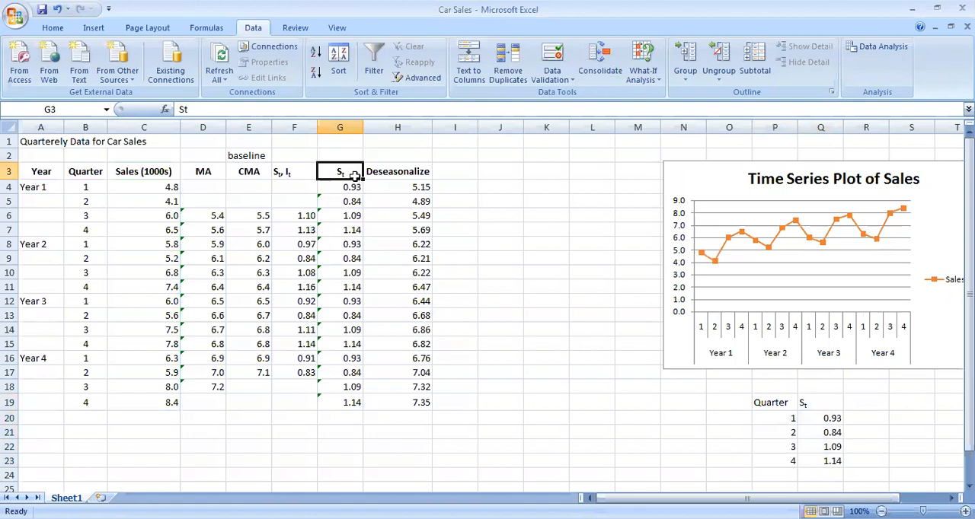
Enter the header Tt in cell I3 beside Deseasonalize and try to format its second t as a subscript
left_click(303, 175)
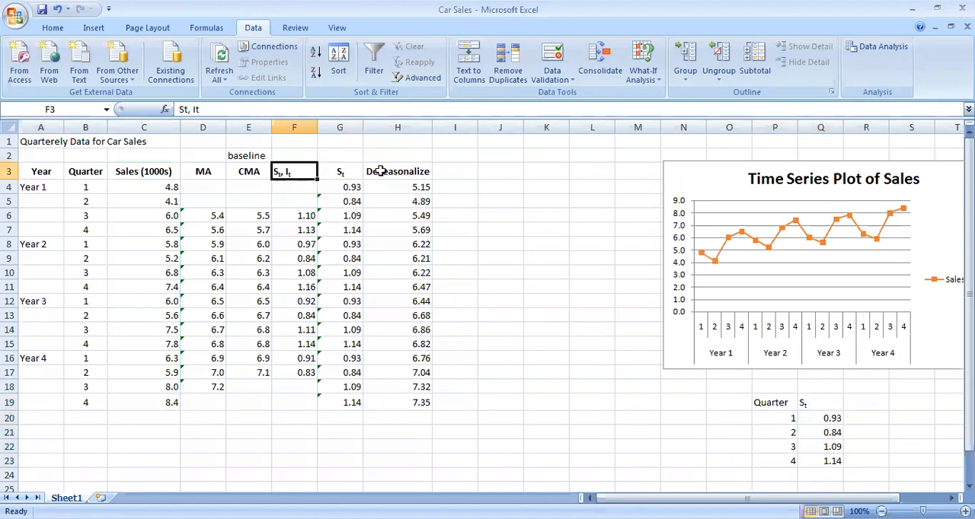
left_click(356, 171)
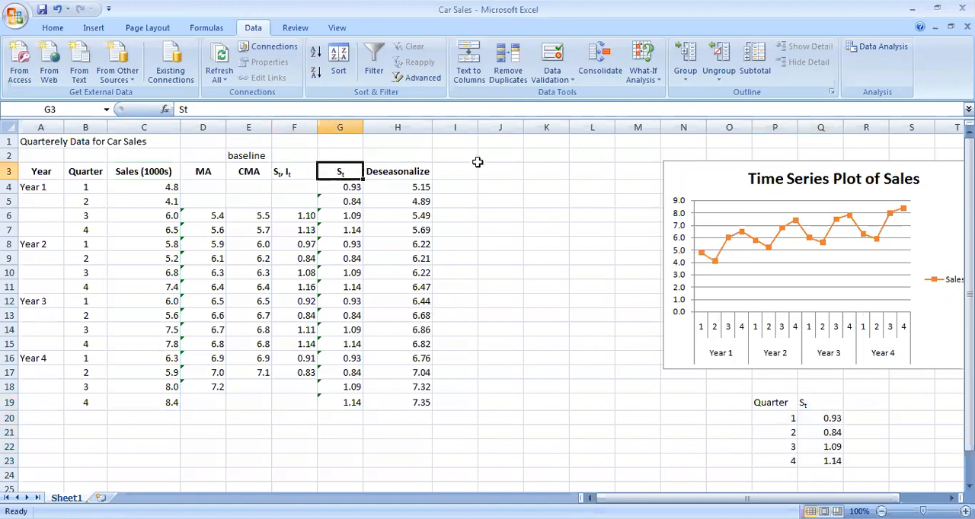
left_click(472, 169)
type("Tt")
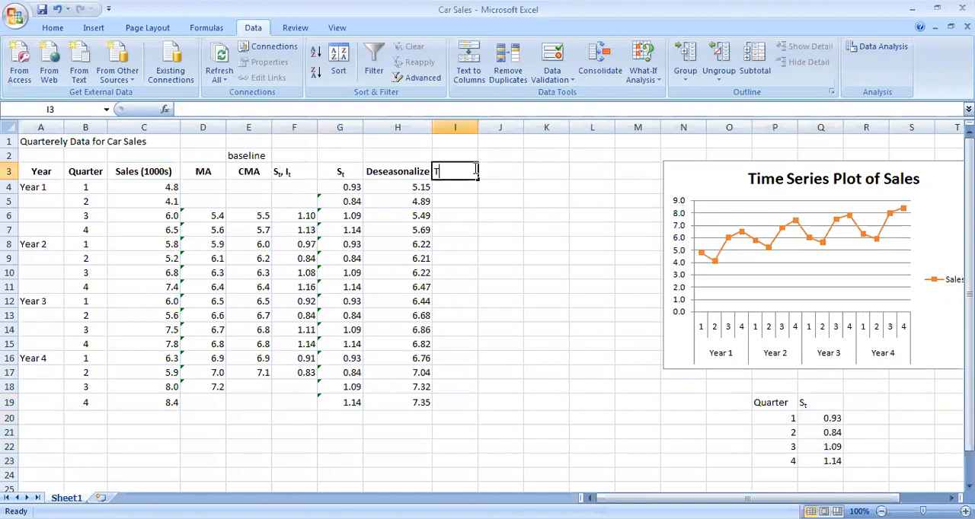
left_click(438, 172)
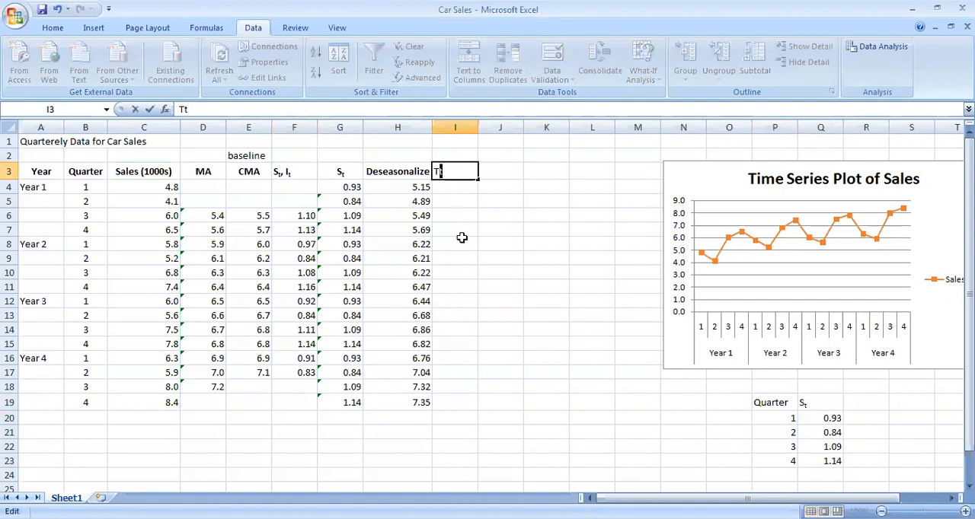
left_click(51, 28)
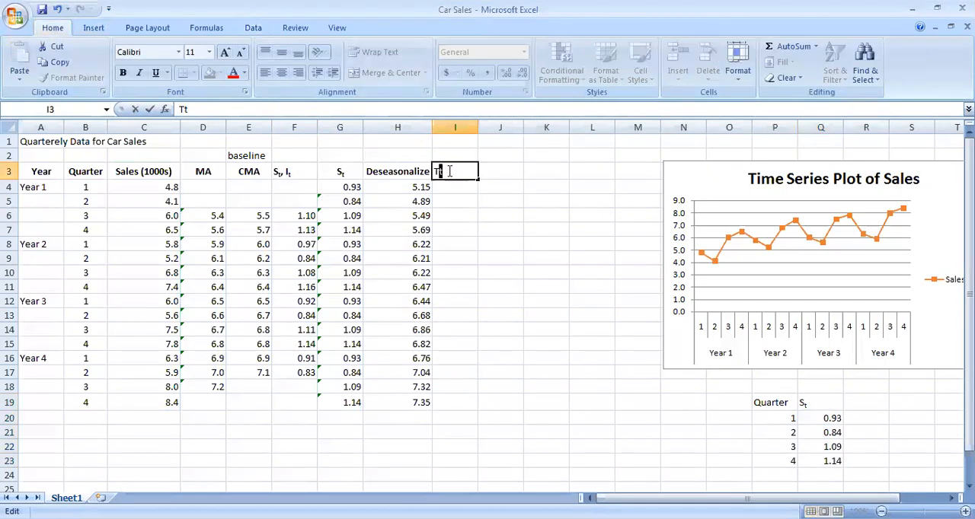
left_click(244, 92)
left_click(616, 211)
key("Return")
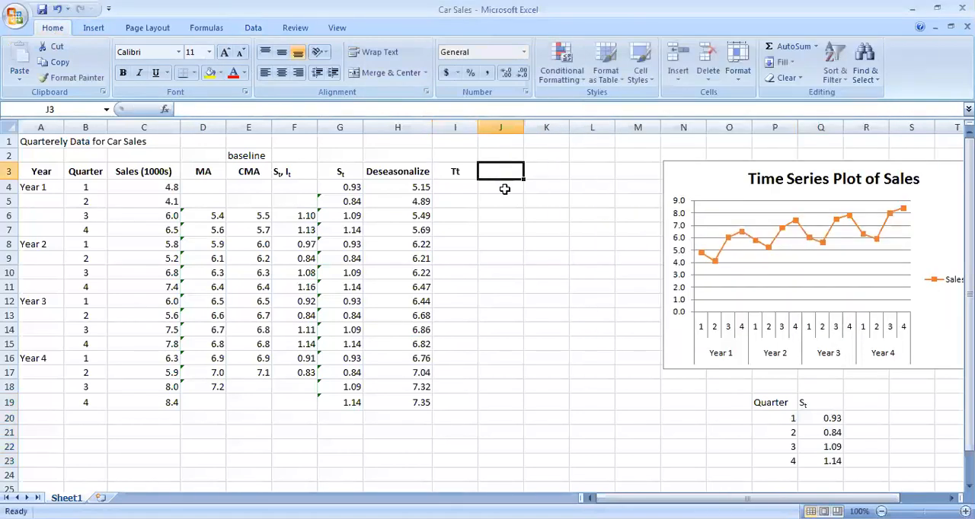
Enter the multiplicative model note Y=S*I*T in cell H1 above the Deseasonalize column
left_click(370, 146)
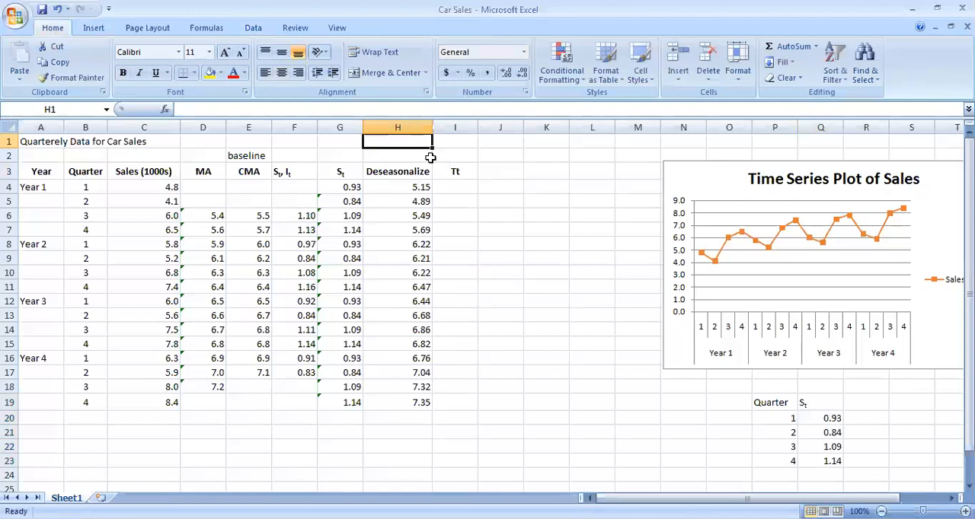
type("Y=S*I*T")
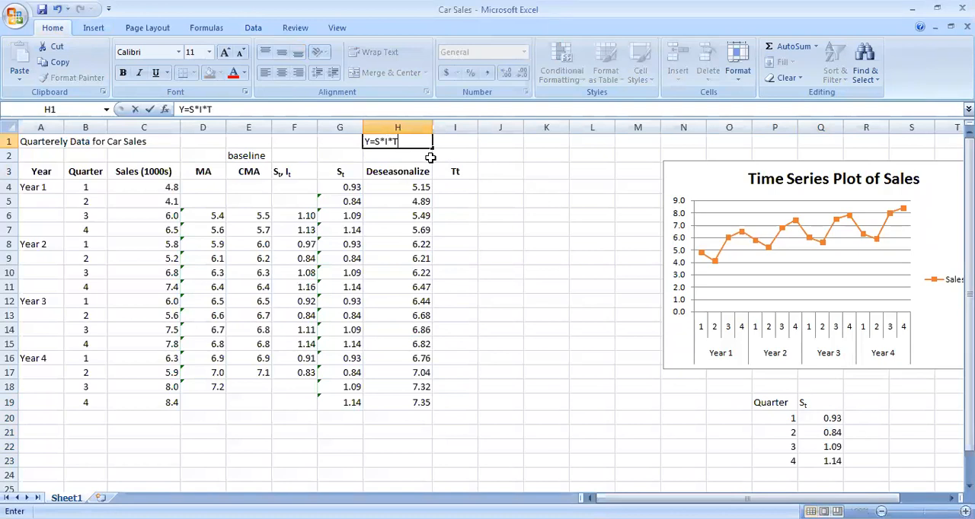
key("Return")
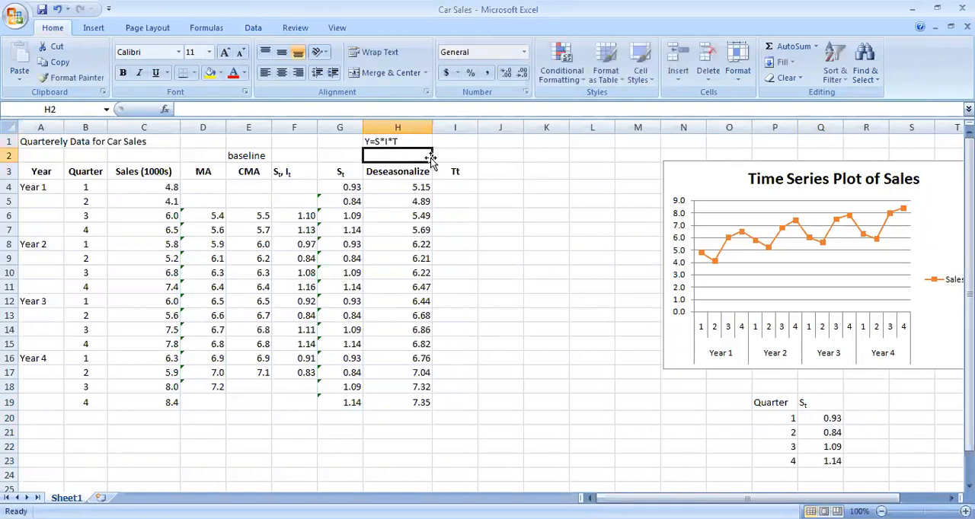
left_click(410, 143)
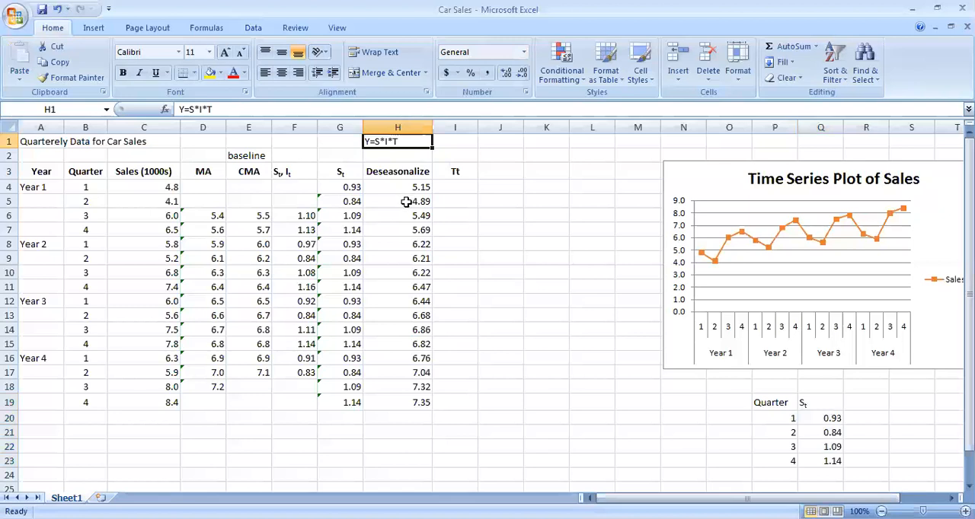
Format the second t of the Tt header in cell I3 as a subscript
left_click(453, 172)
left_click(451, 185)
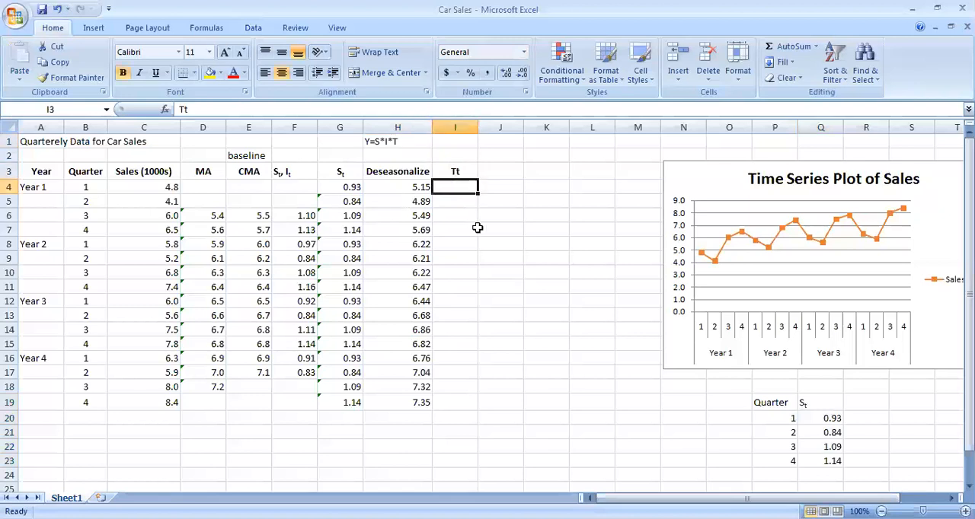
left_click(457, 171)
double_click(455, 172)
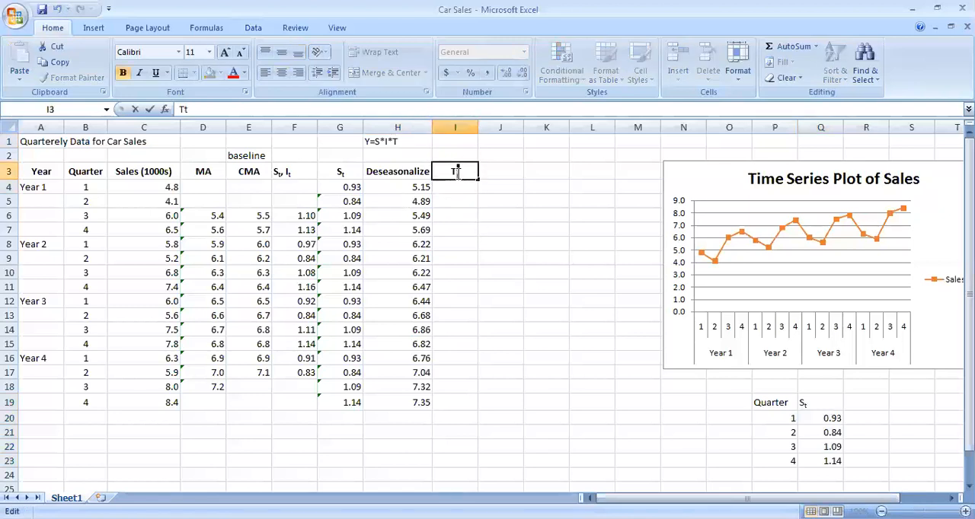
left_click(245, 93)
left_click(581, 210)
left_click(841, 317)
left_click(468, 170)
double_click(457, 173)
double_click(343, 173)
left_click(461, 174)
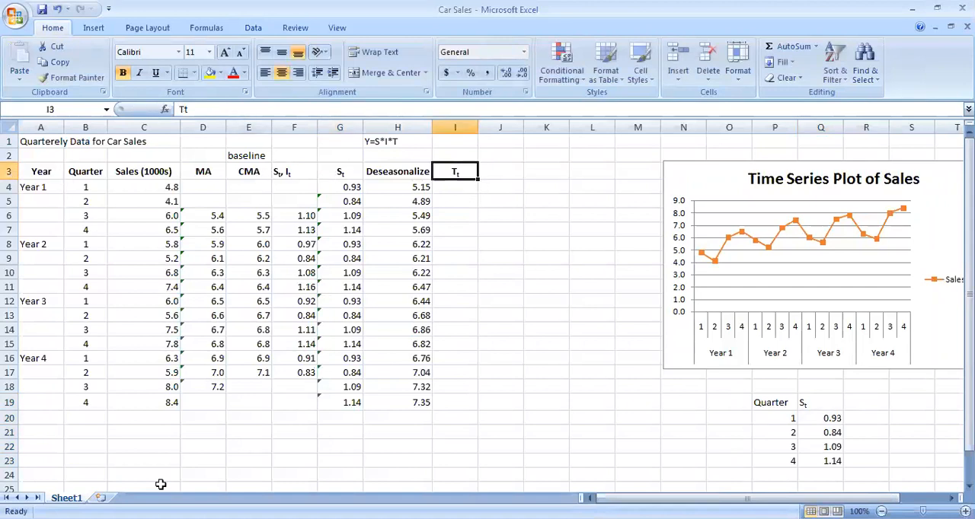
Insert a new column before the Year column and enter the header t in cell A3
left_click(43, 127)
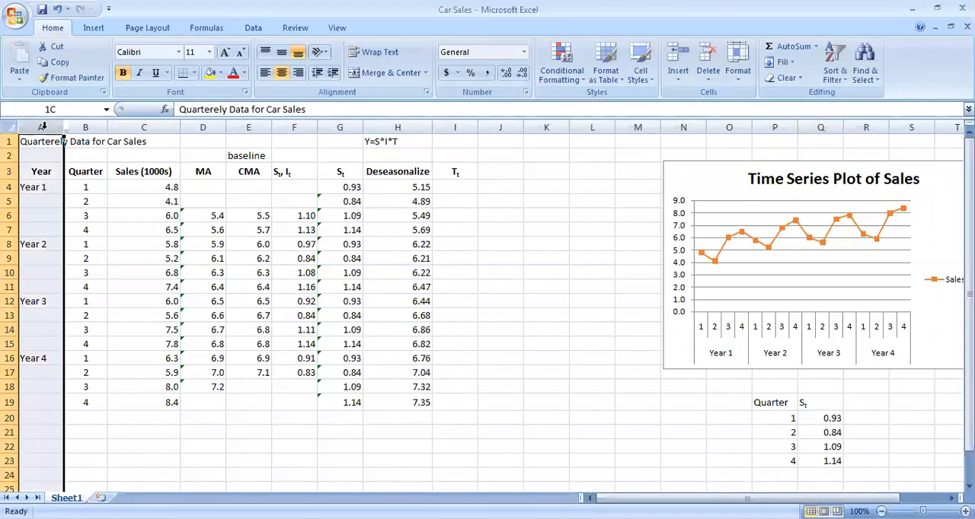
right_click(43, 127)
left_click(101, 210)
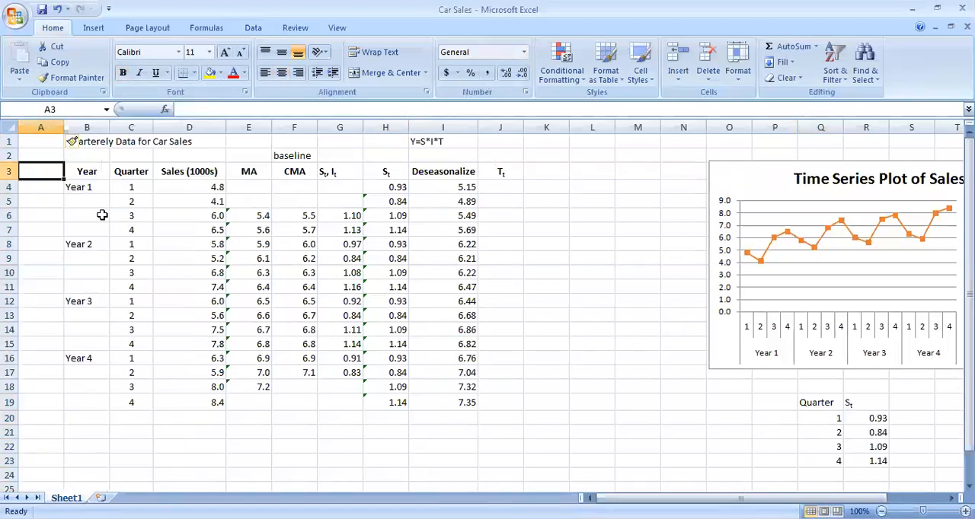
type("t")
key("Return")
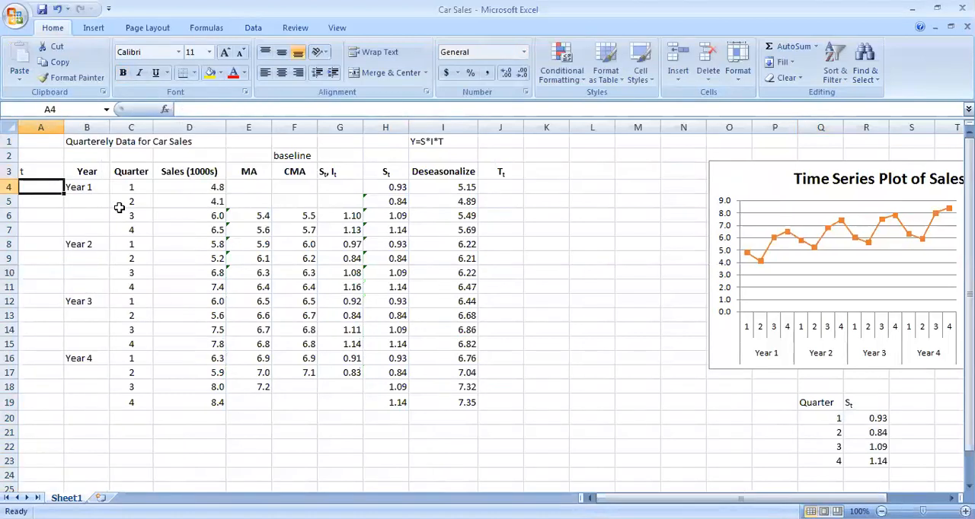
Fill cells A4 to A19 under the t header with the series 1 to 16
type("1")
key("Return")
type("2")
key("Return")
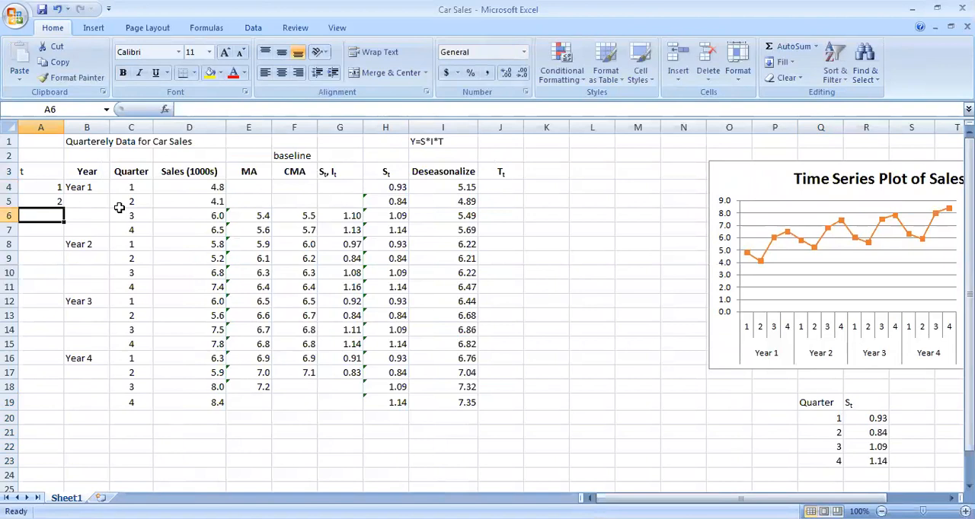
left_click_drag(46, 186, 60, 407)
Centre the t column's numbers and header, and make the t header bold
left_click(281, 72)
left_click(42, 172)
left_click(281, 72)
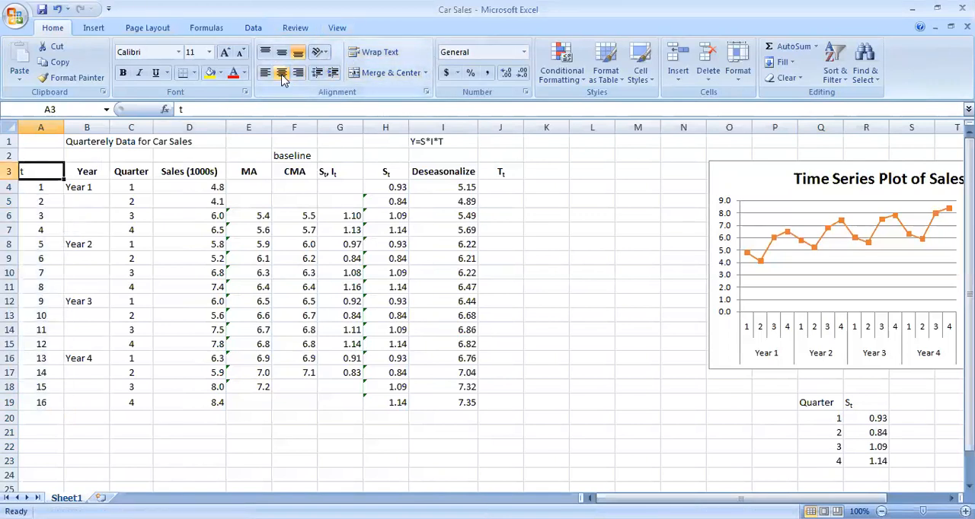
left_click(35, 404, "shift")
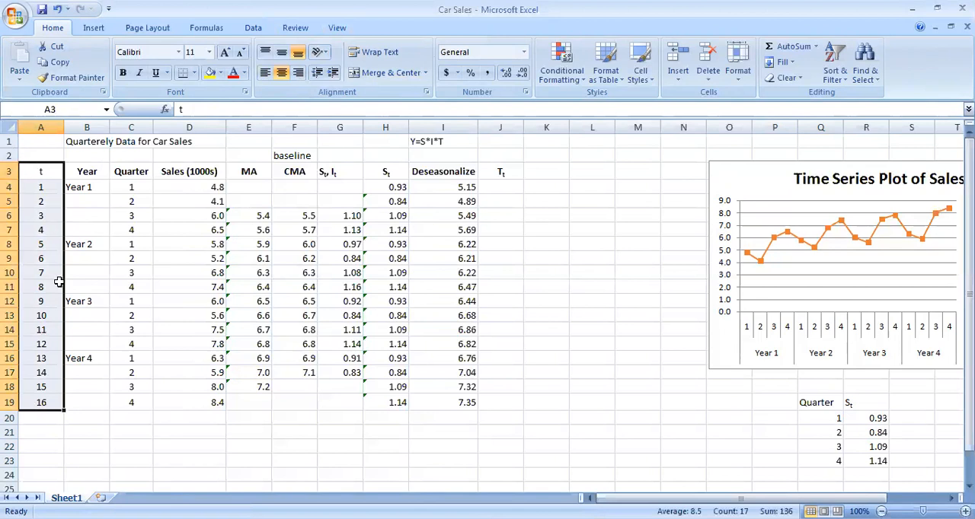
left_click(50, 175)
left_click(206, 303)
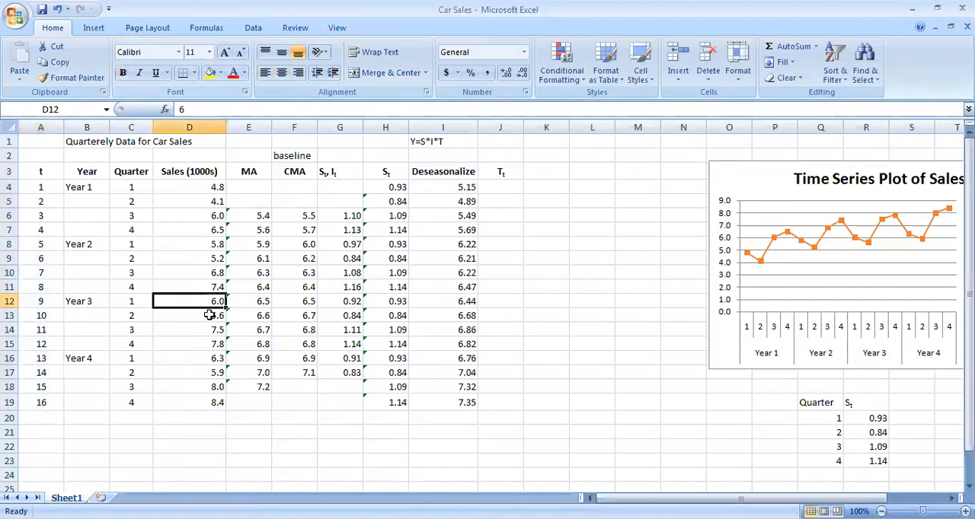
Review the Deseasonalize values in I3:I19 and the t values in A3:A19 as the variables for the trend regression
left_click(517, 191)
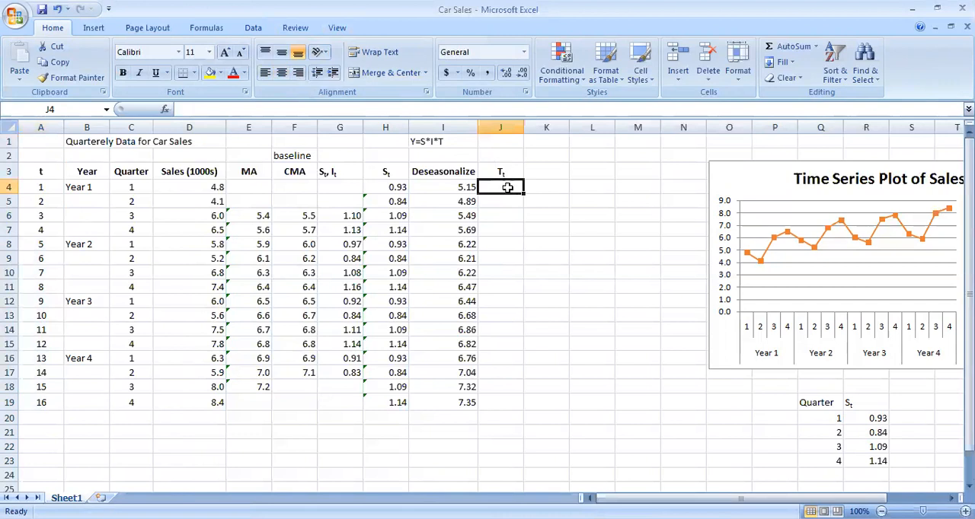
scroll(499, 211, "down", 1)
scroll(503, 205, "up", 1)
left_click(464, 171)
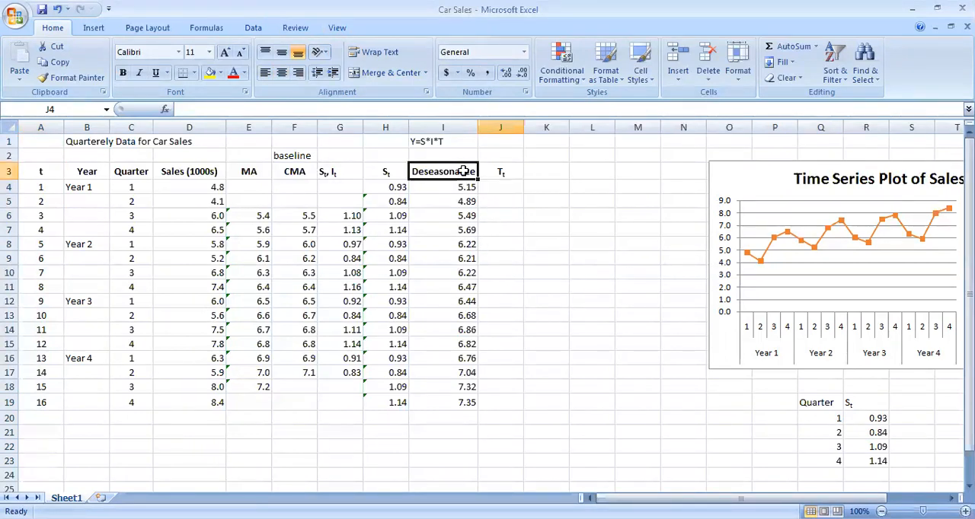
left_click(468, 403, "shift")
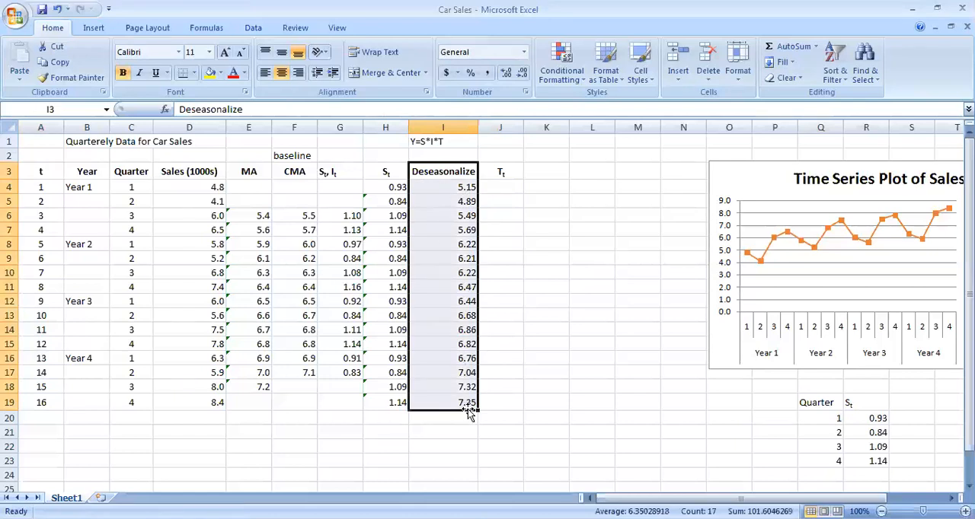
left_click(26, 174)
left_click(54, 399, "shift")
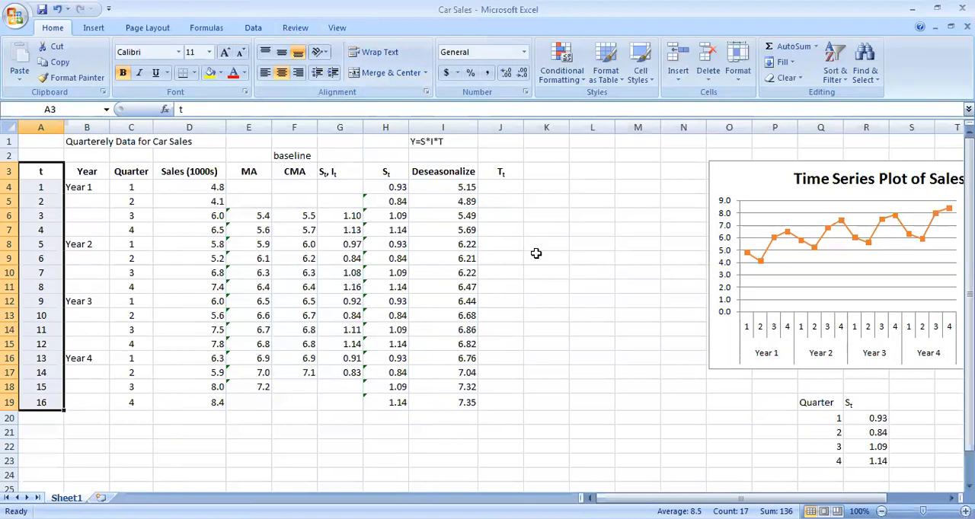
Check whether the Analysis ToolPak is enabled among the Excel add-ins and close the add-ins list without changes
left_click(253, 27)
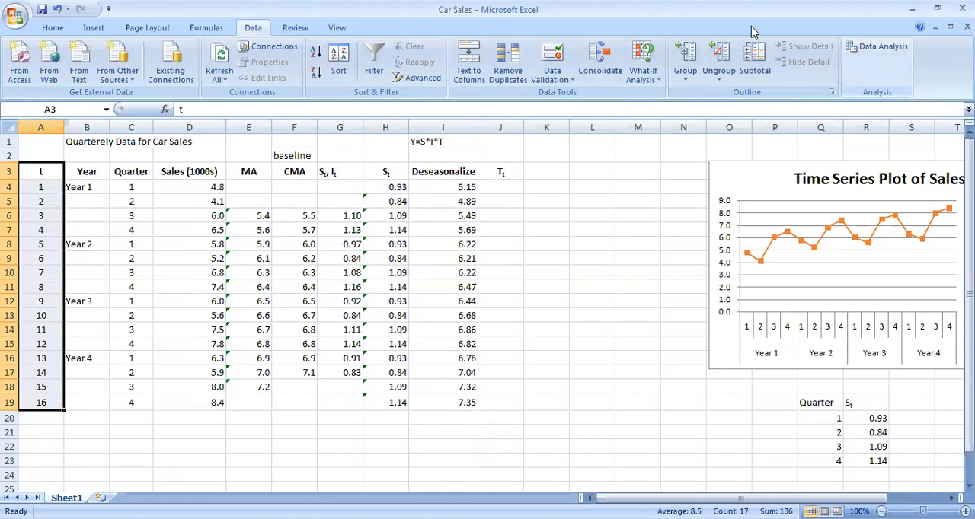
key("alt+f")
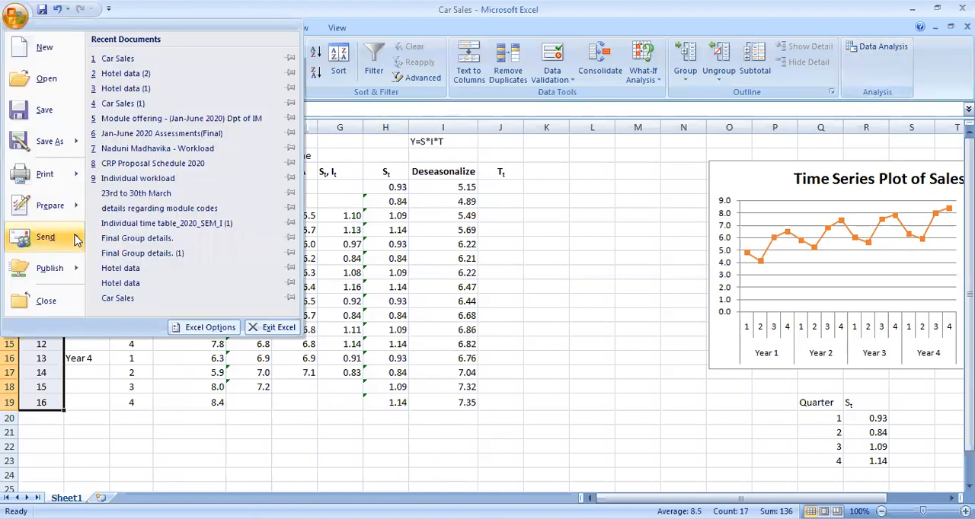
mouse_move(70, 276)
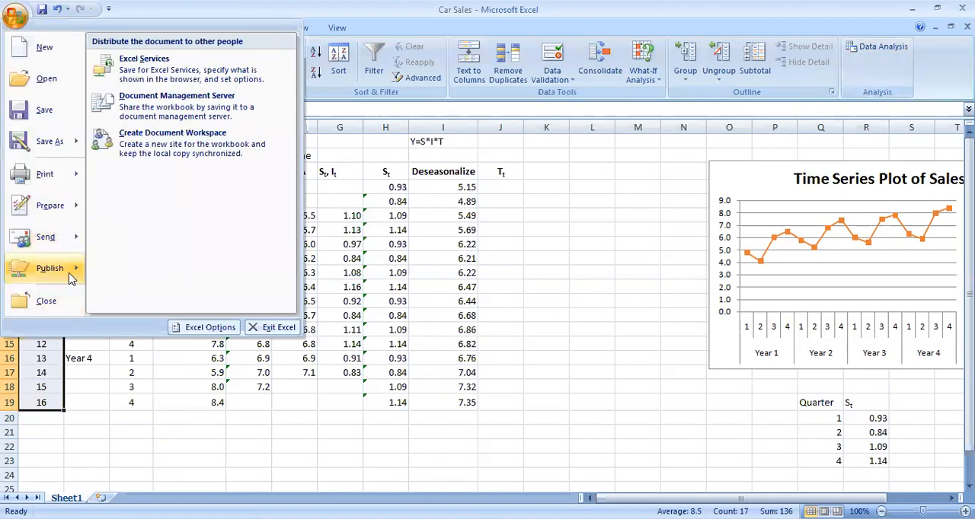
left_click(192, 335)
left_click(245, 176)
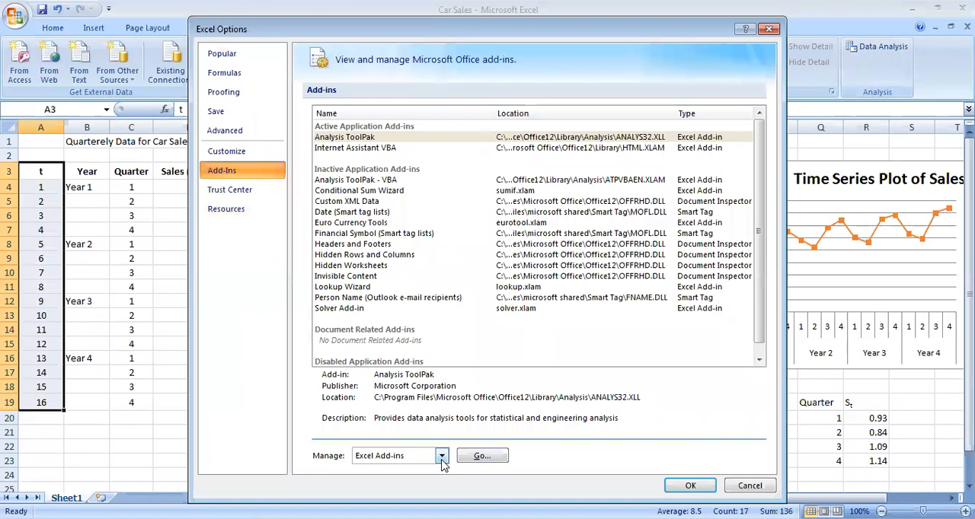
left_click(441, 457)
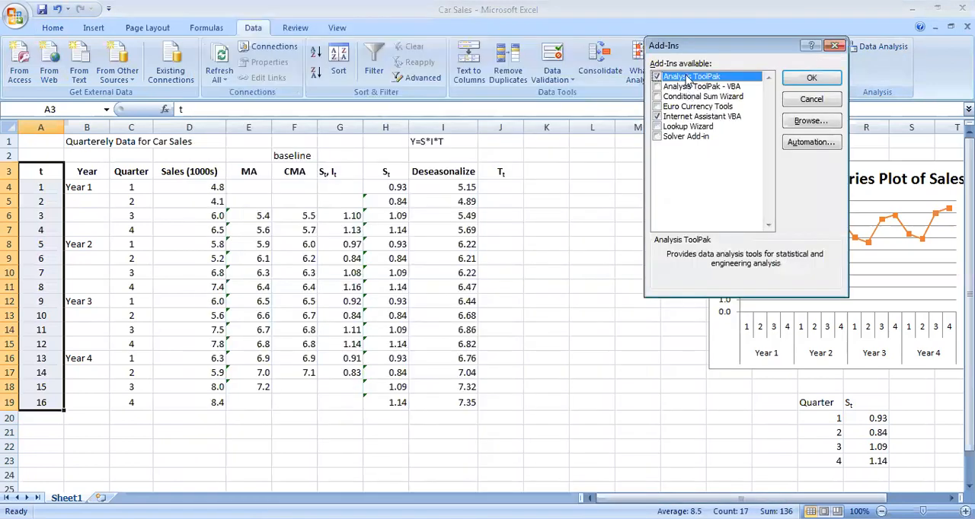
left_click(834, 47)
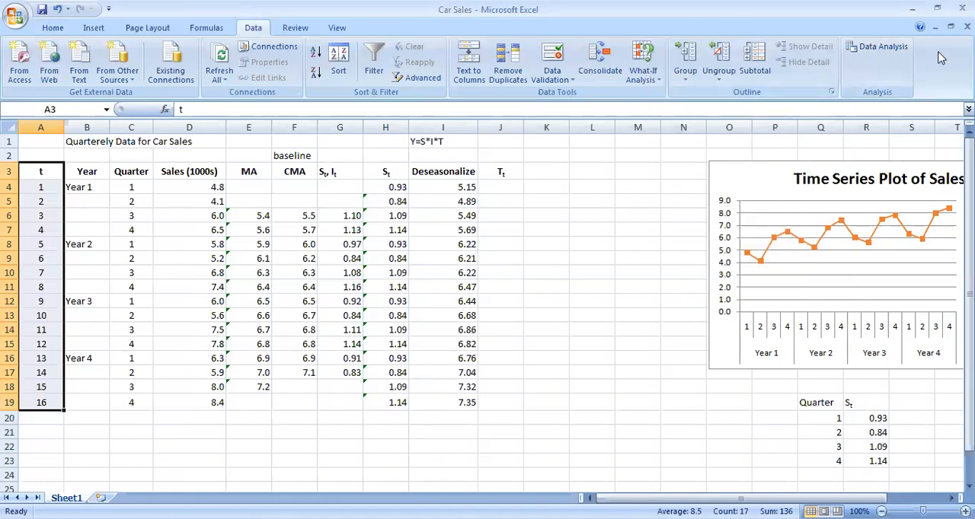
Open the Regression analysis tool and set its Input Y Range to the Deseasonalize column with header, I3:I19
left_click(874, 48)
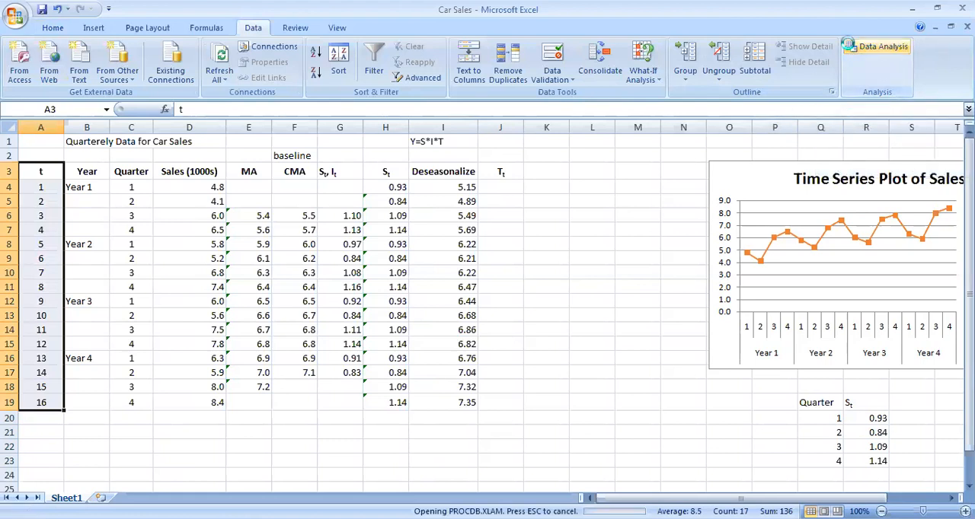
scroll(731, 200, "down", 2)
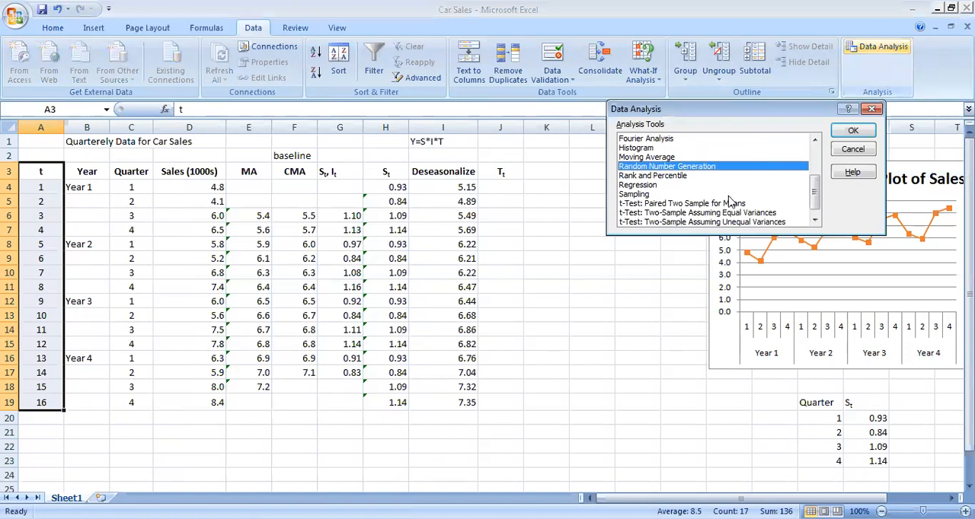
left_click(660, 186)
left_click(851, 135)
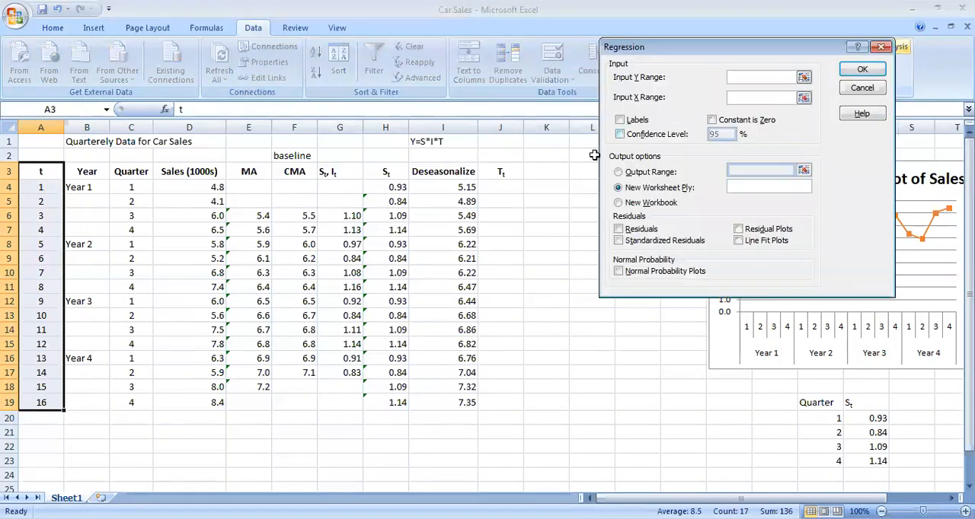
left_click_drag(447, 172, 449, 402)
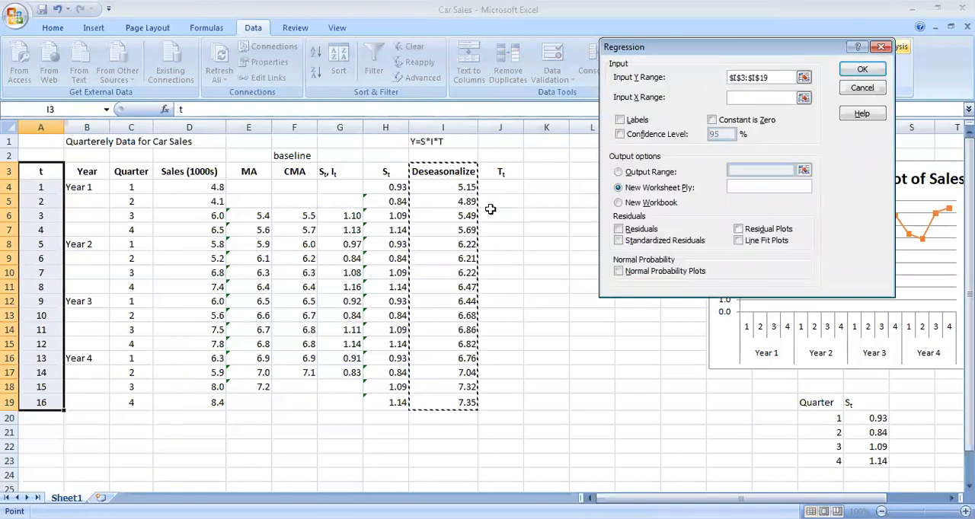
Set the regression's Input X Range to the t column with header, A3:A19, and enable the Labels option
left_click(769, 97)
left_click_drag(42, 187, 41, 402)
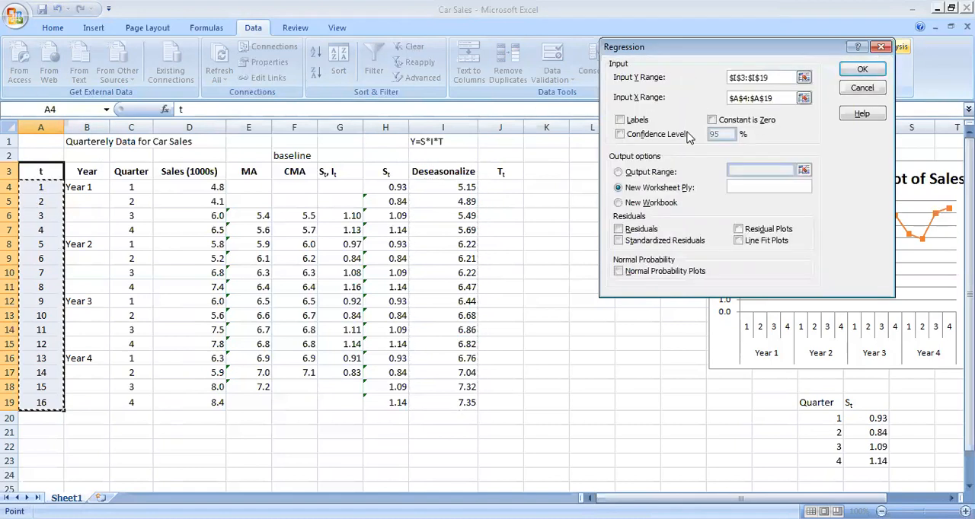
left_click(50, 166)
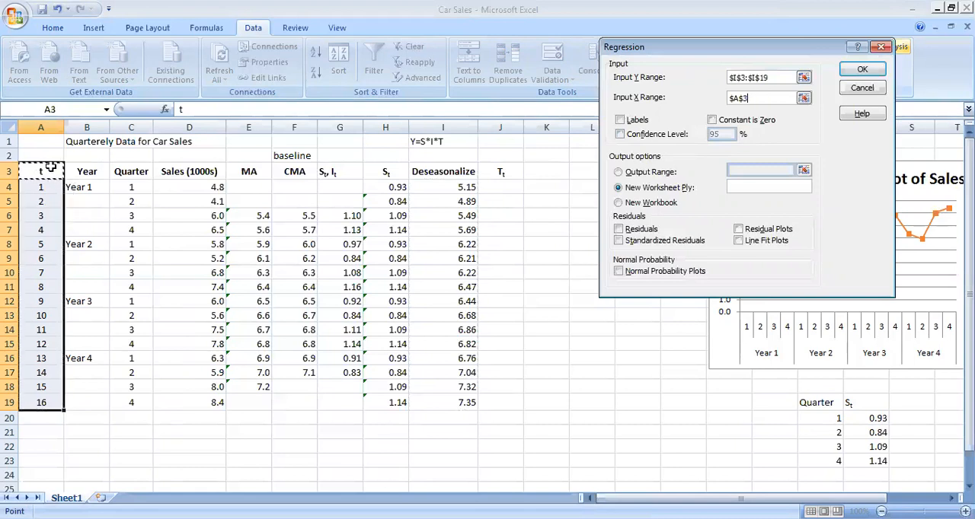
left_click_drag(49, 168, 41, 402)
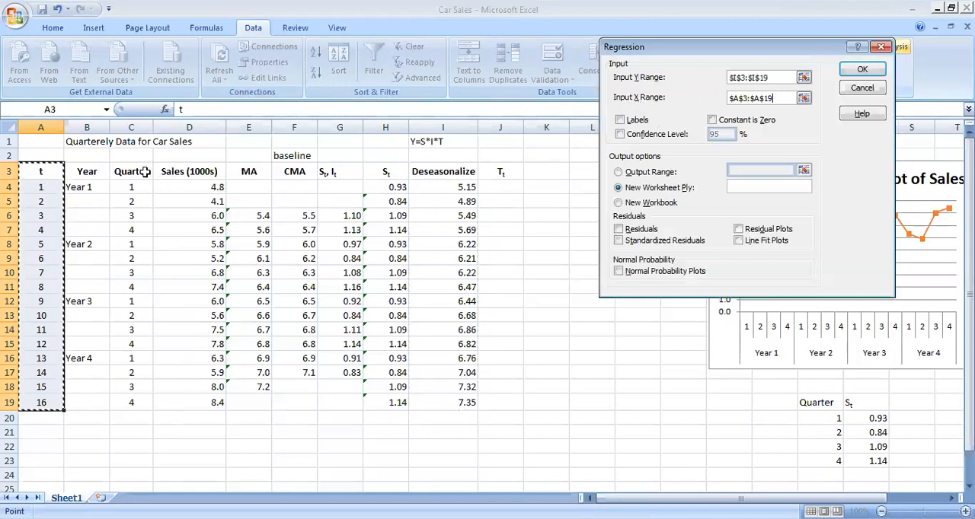
left_click(637, 121)
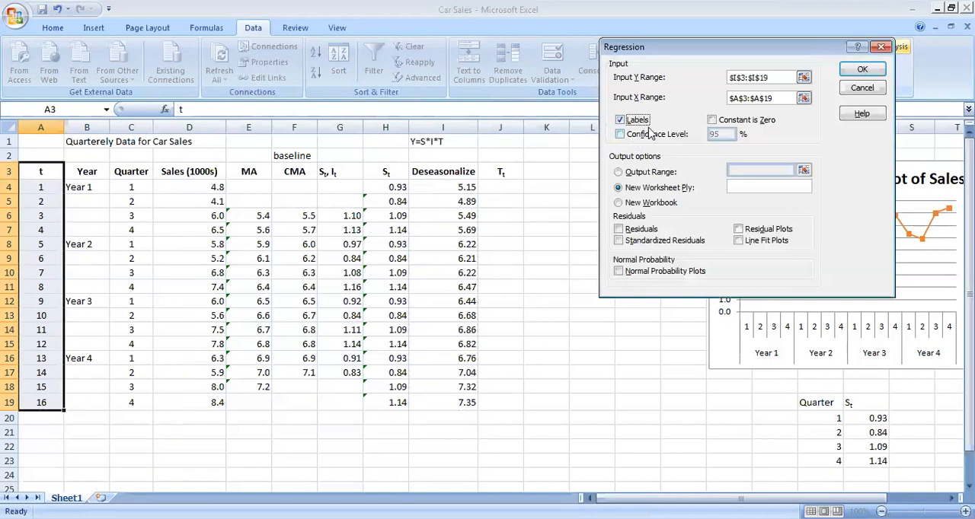
Set the output range to start at cell A26 on the same sheet and run the regression
left_click(631, 175)
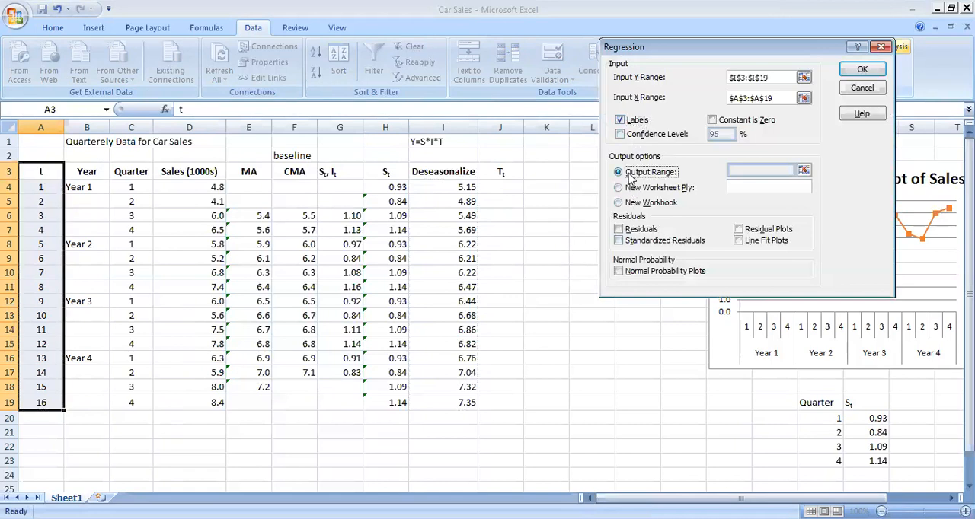
left_click(763, 171)
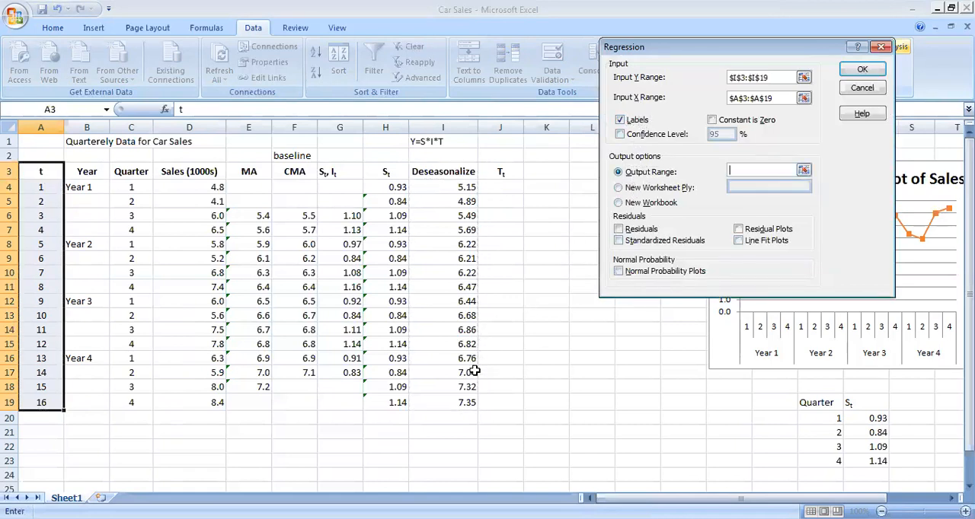
scroll(474, 370, "down", 1)
left_click(37, 453)
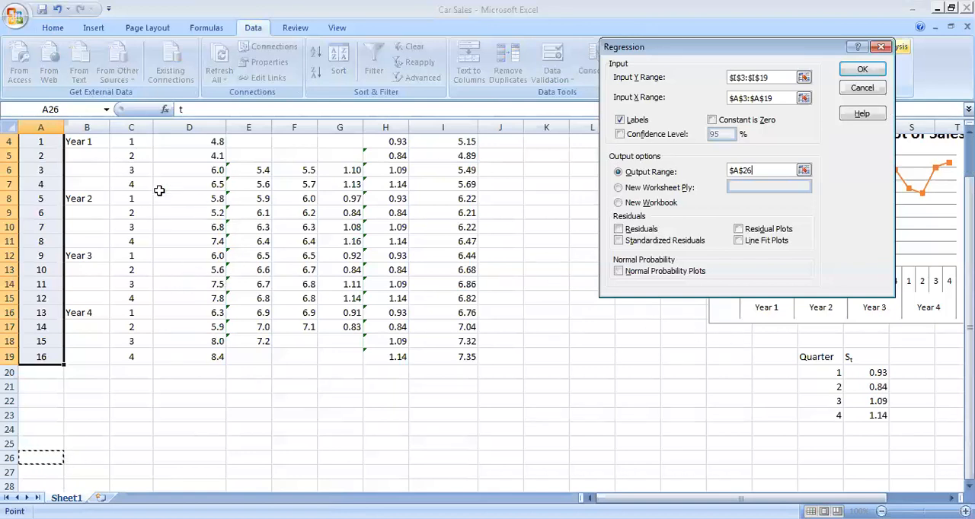
scroll(143, 344, "up", 1)
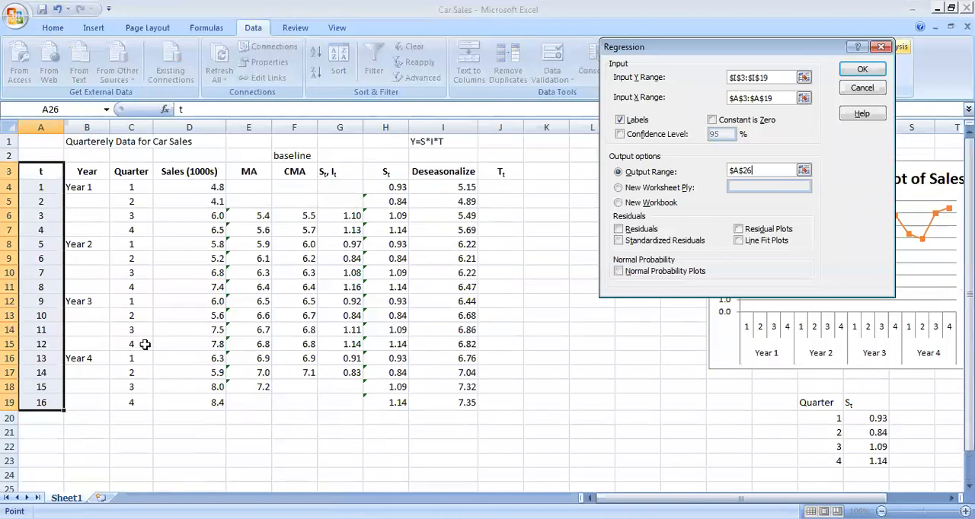
scroll(146, 344, "down", 2)
scroll(146, 344, "up", 1)
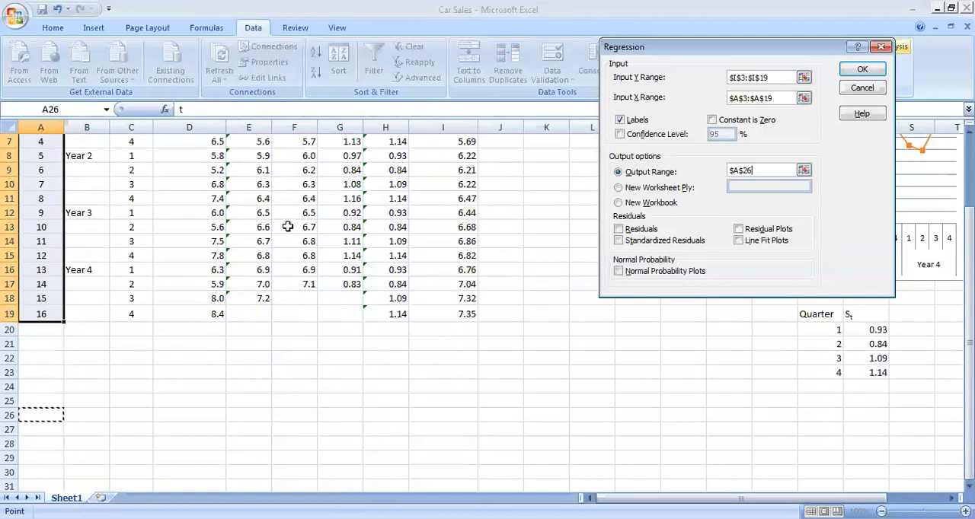
scroll(288, 226, "up", 2)
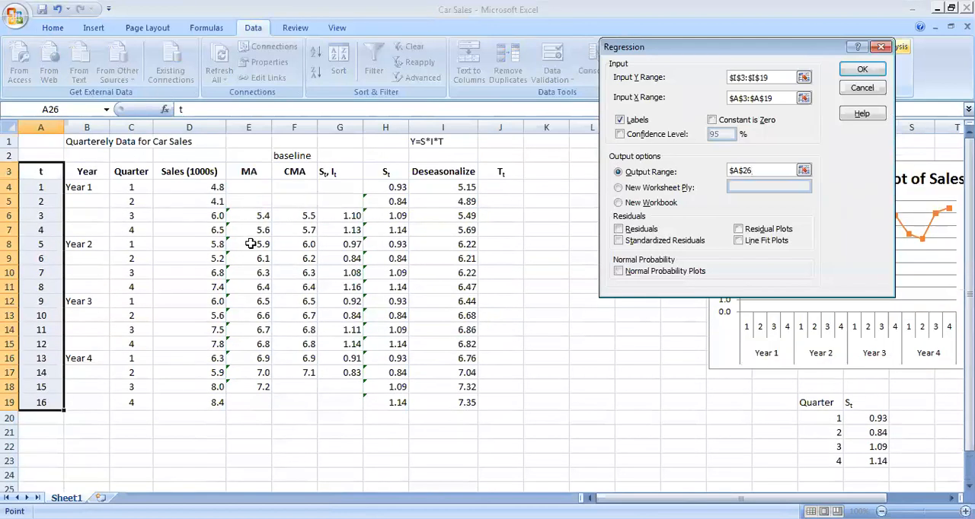
scroll(250, 243, "down", 3)
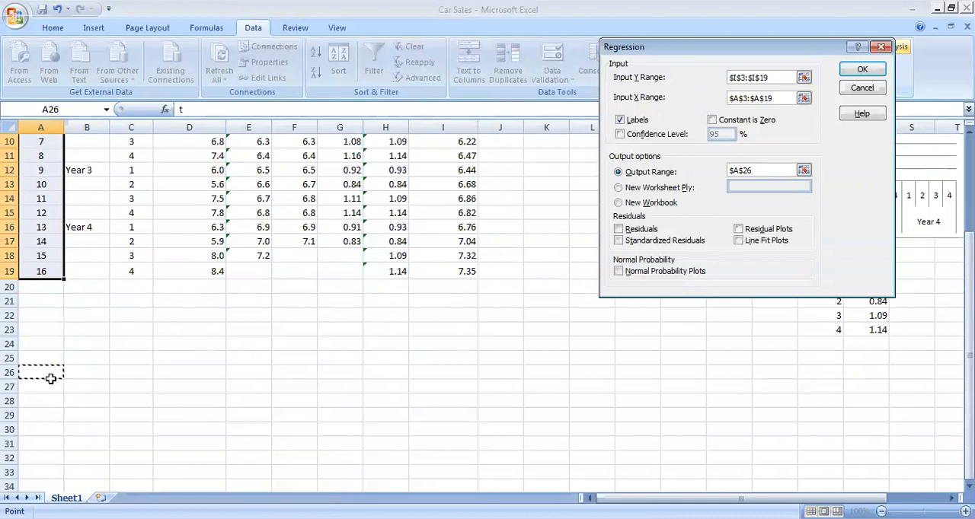
left_click(857, 71)
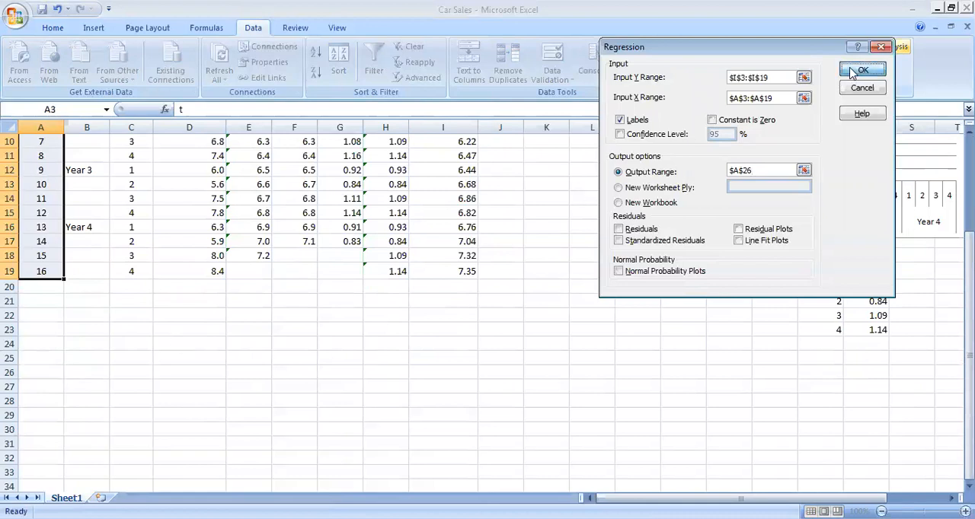
Auto-fit column A's width so the labels in the regression summary output are fully readable
scroll(257, 358, "up", 2)
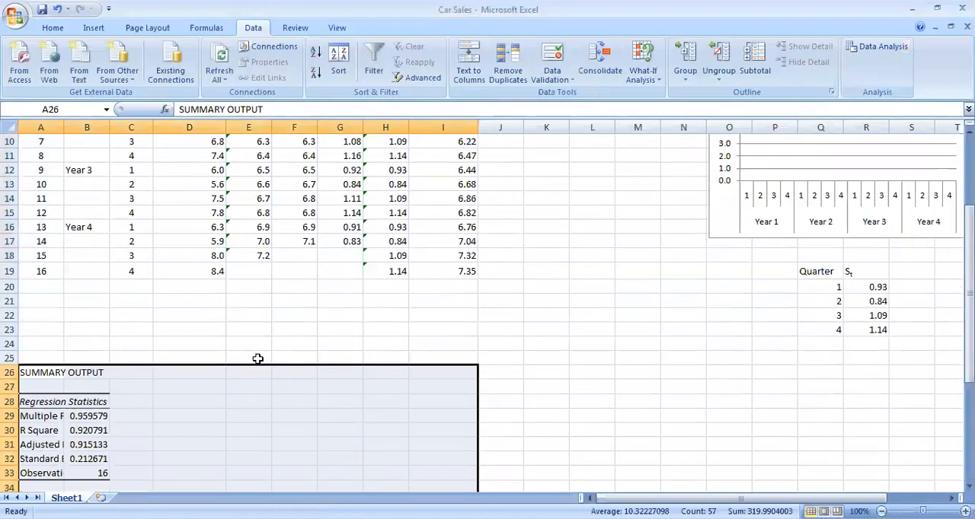
double_click(64, 127)
scroll(174, 258, "down", 4)
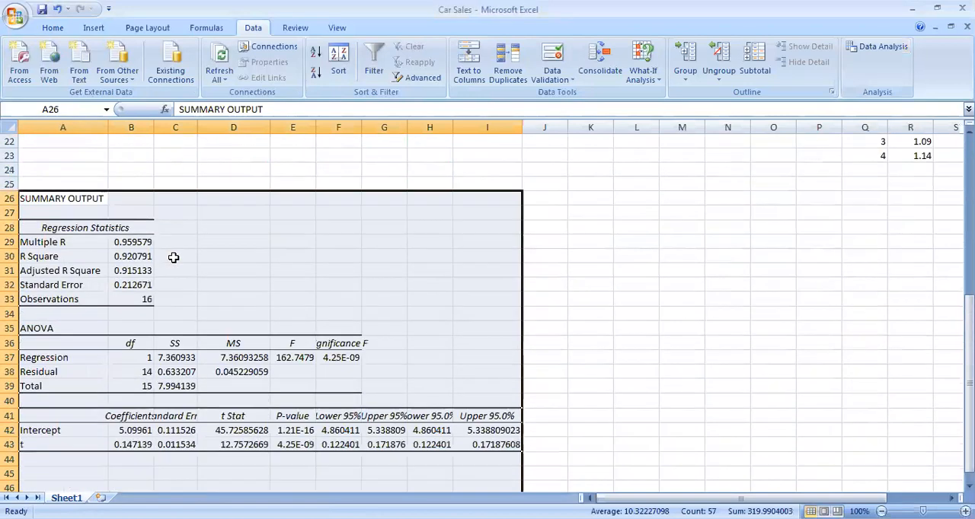
scroll(174, 258, "up", 7)
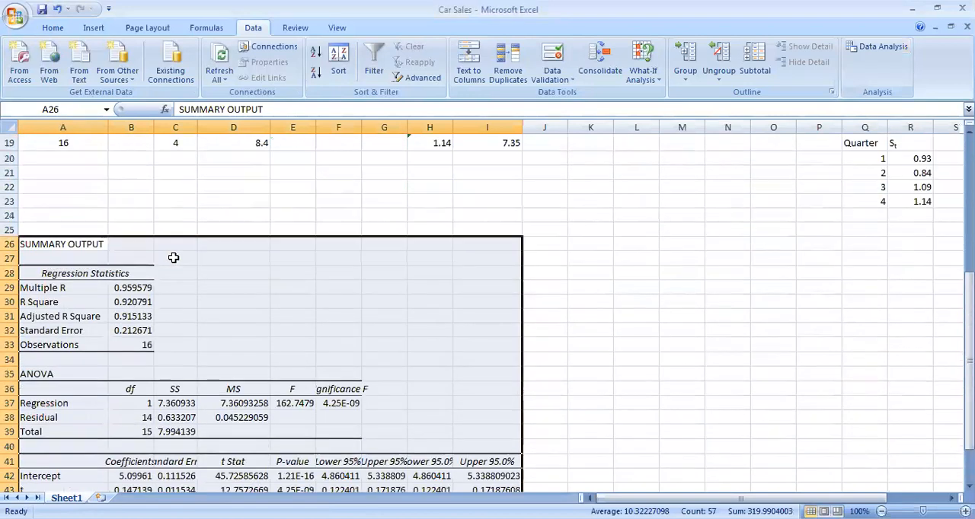
scroll(175, 263, "down", 3)
scroll(175, 263, "down", 6)
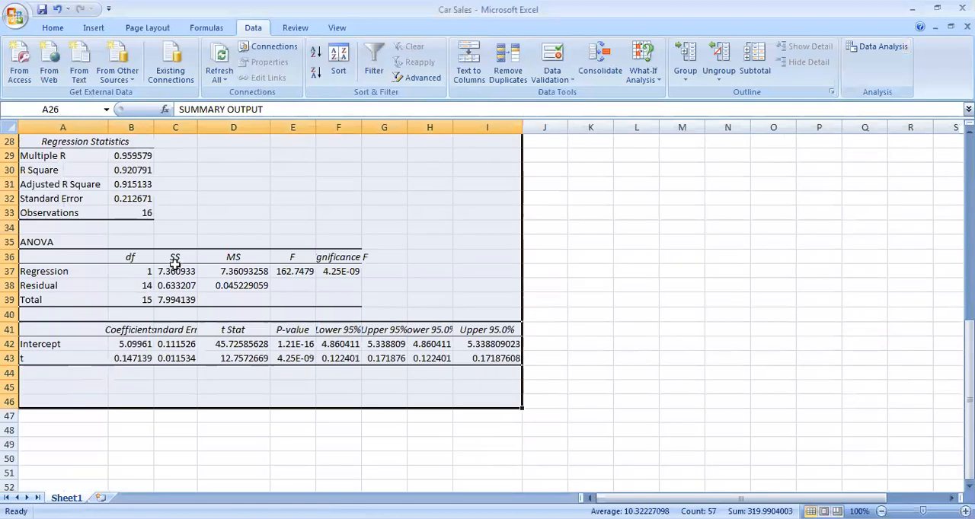
Fill the intercept and t P-values in E42:E43 and the Significance F value in F37 with yellow
left_click(138, 346)
left_click_drag(286, 344, 290, 361)
left_click(64, 28)
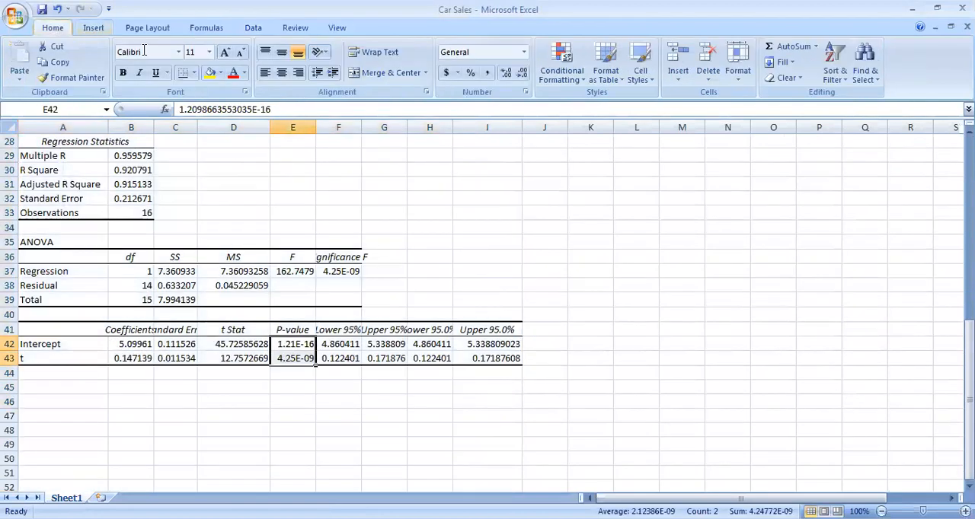
left_click(210, 72)
left_click(339, 272)
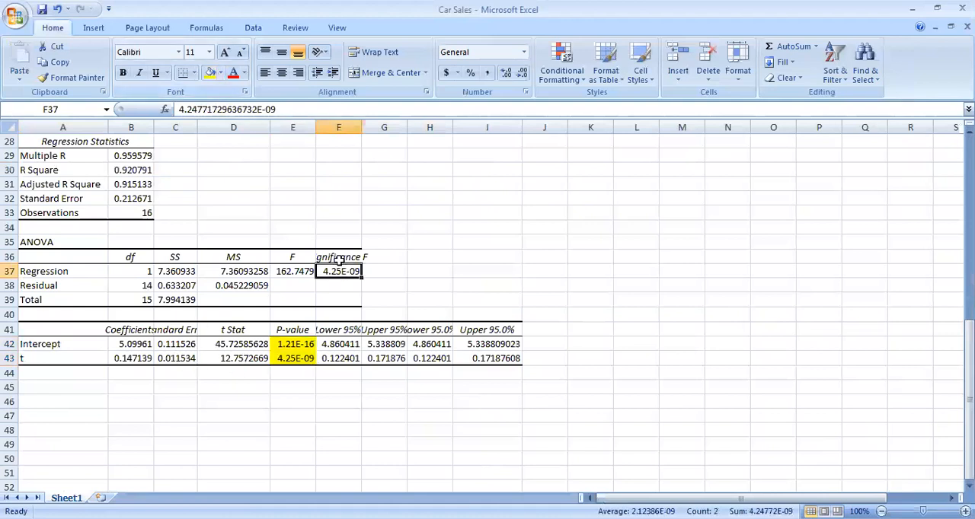
left_click(210, 72)
Fill the intercept and t coefficients in B42:B43 and the Adjusted R Square row in A31:B31 with yellow
left_click_drag(141, 344, 141, 358)
left_click(210, 72)
left_click_drag(139, 175, 65, 181)
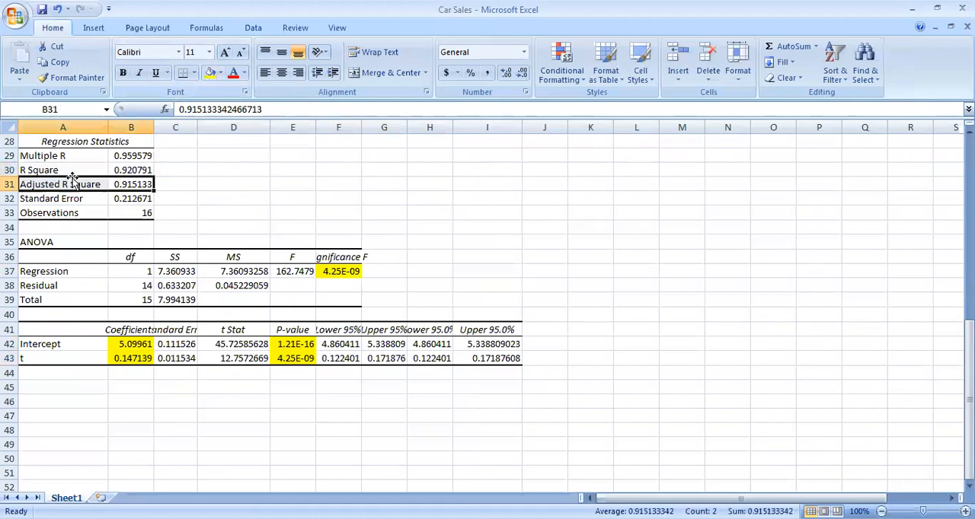
left_click(210, 72)
Examine the Adjusted R Square, the Significance F and the P-values of the intercept and t to judge the regression's fit
scroll(233, 296, "up", 5)
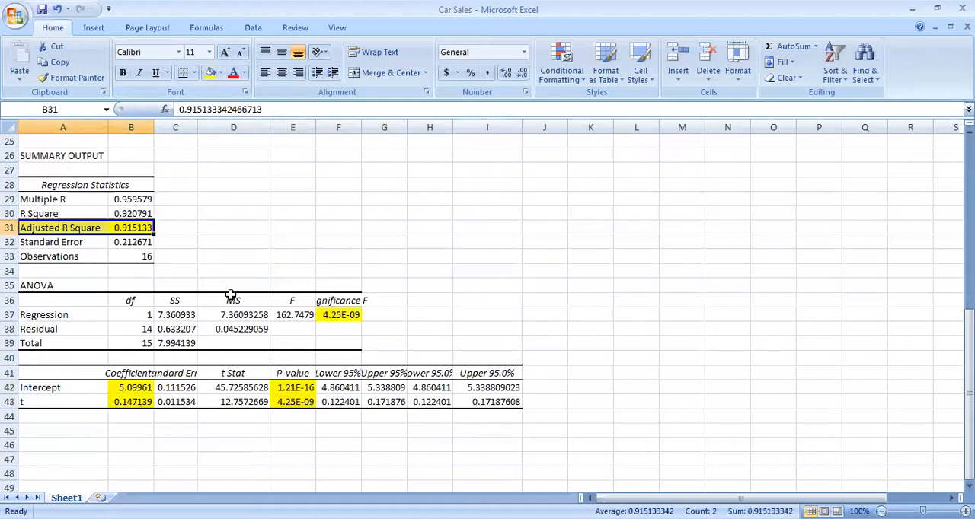
scroll(235, 296, "down", 4)
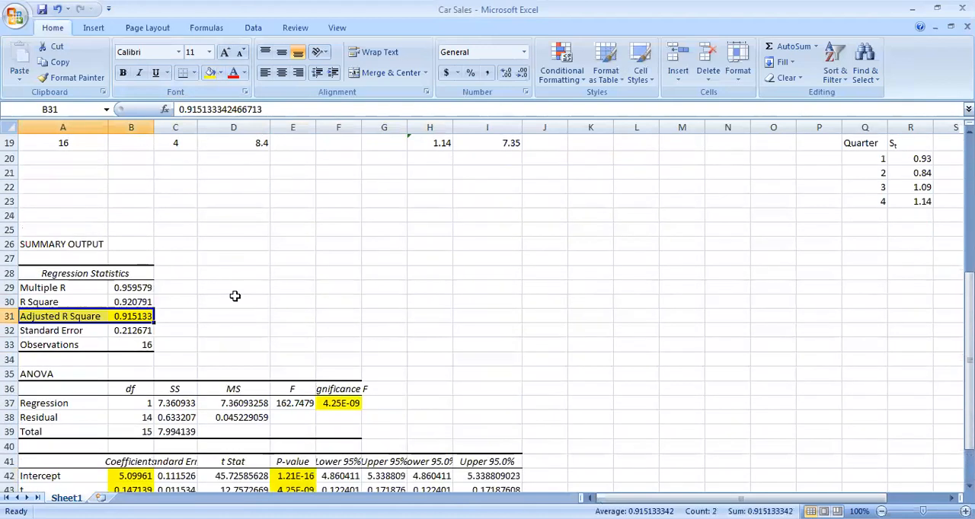
scroll(235, 295, "up", 1)
scroll(233, 297, "down", 2)
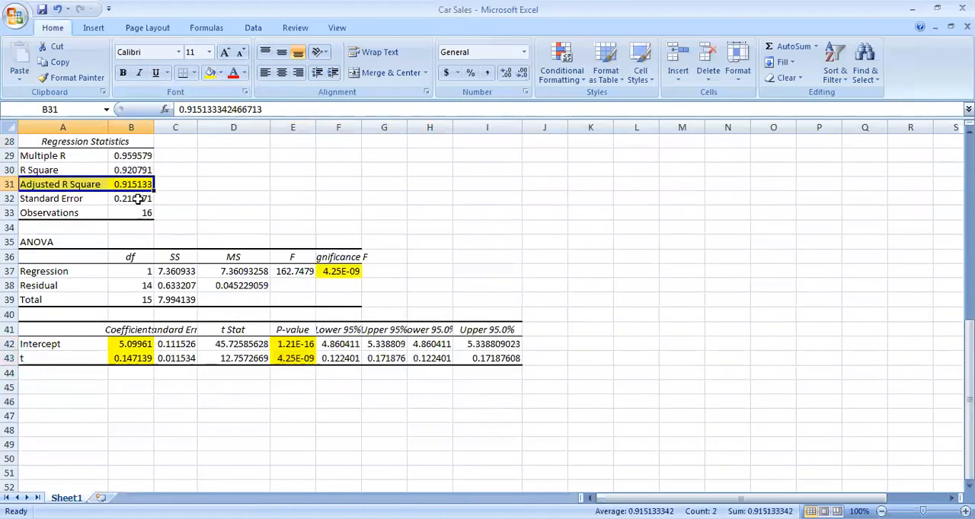
scroll(137, 198, "down", 2)
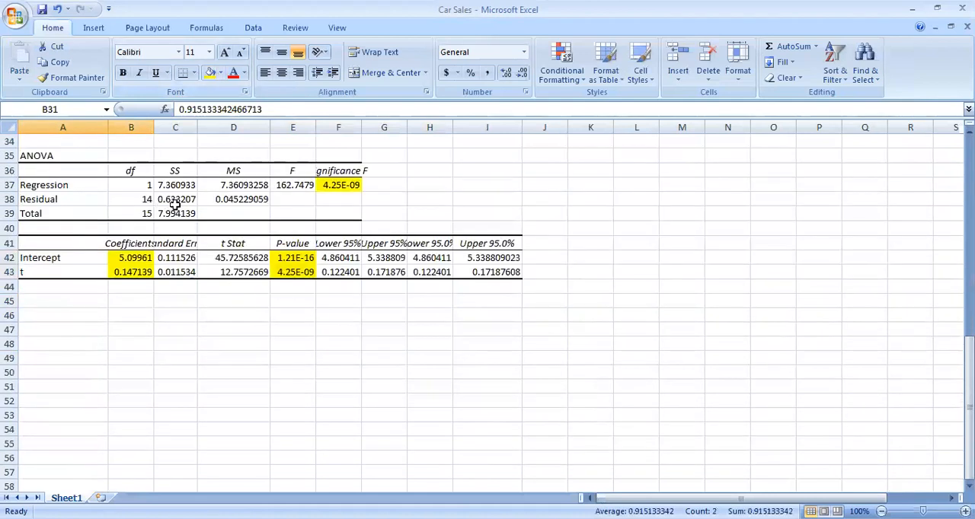
left_click(340, 183)
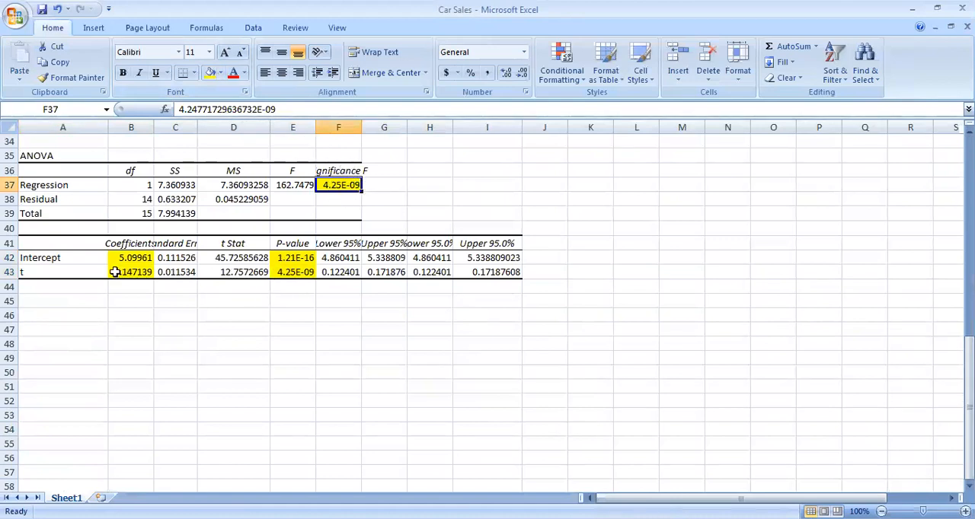
left_click(291, 262)
left_click(289, 272)
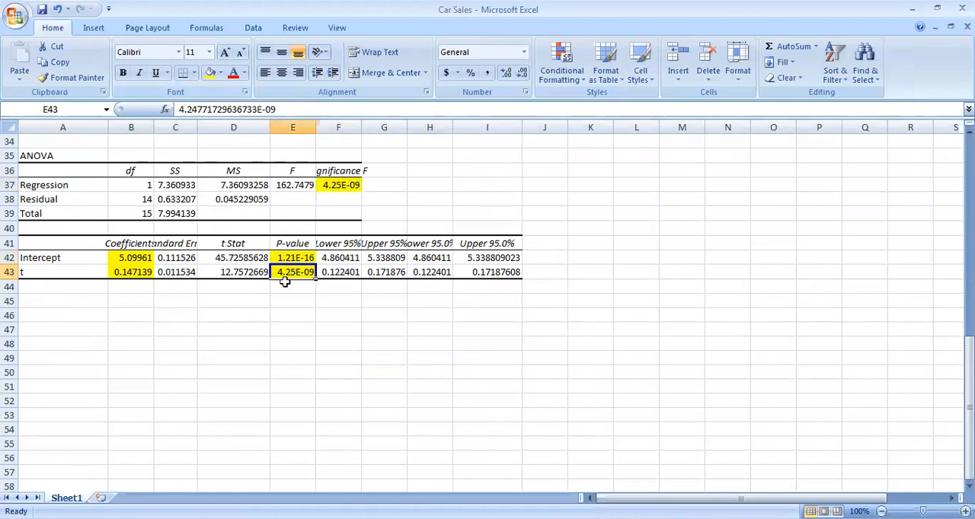
left_click(37, 276)
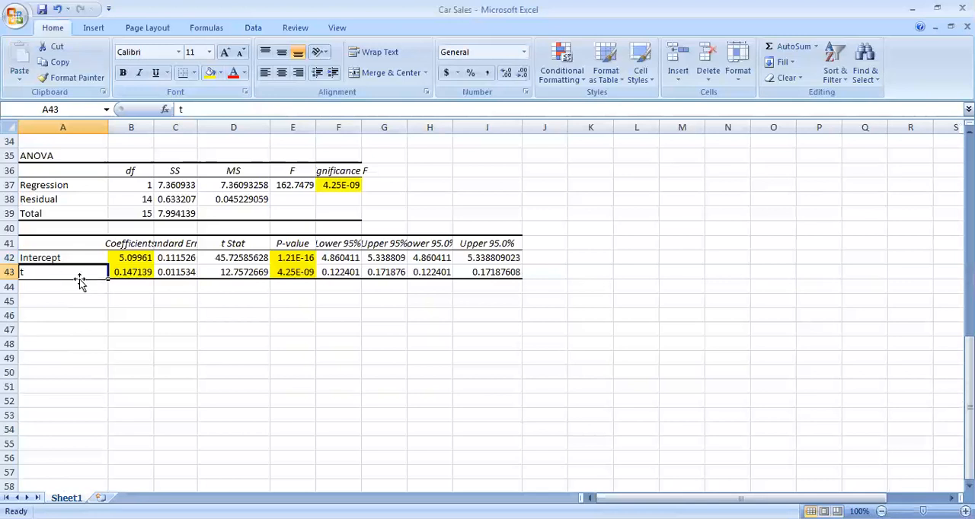
left_click(293, 272)
left_click(303, 258)
left_click(304, 272)
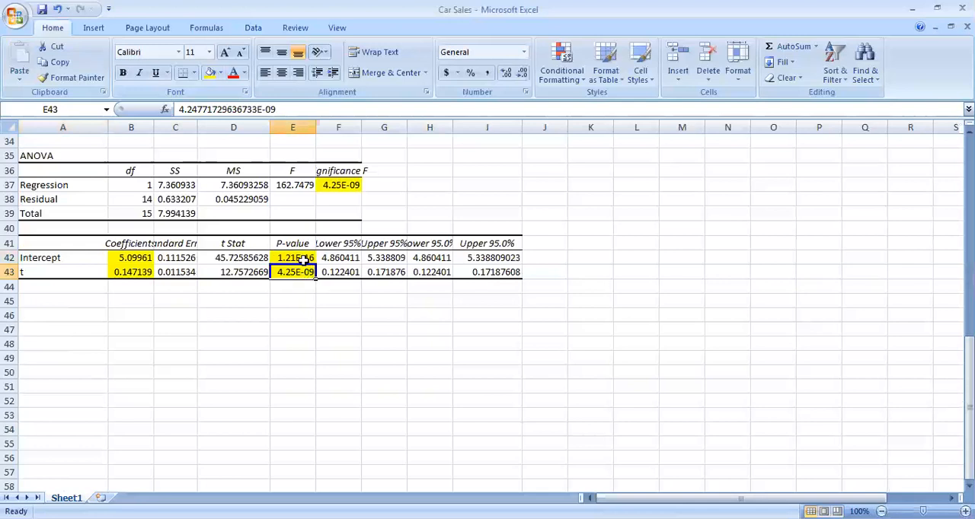
left_click(303, 260)
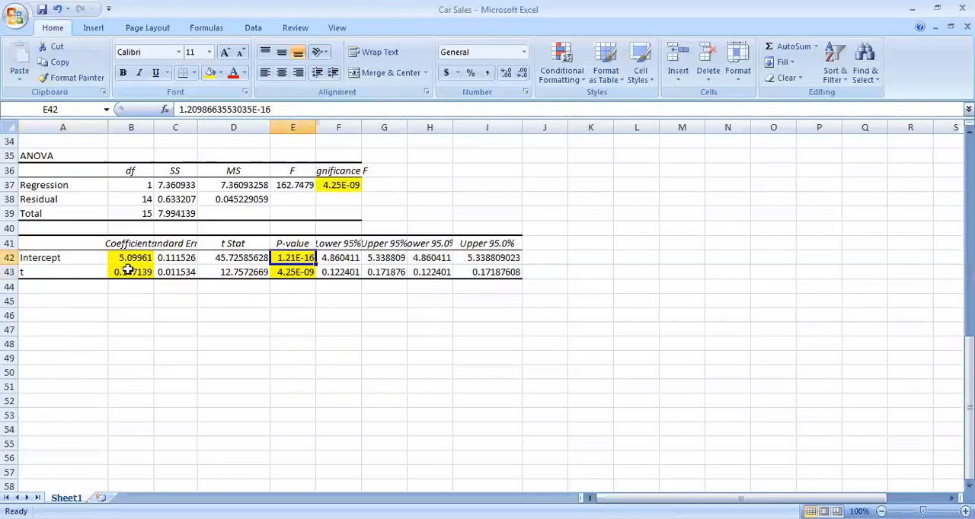
scroll(165, 342, "up", 11)
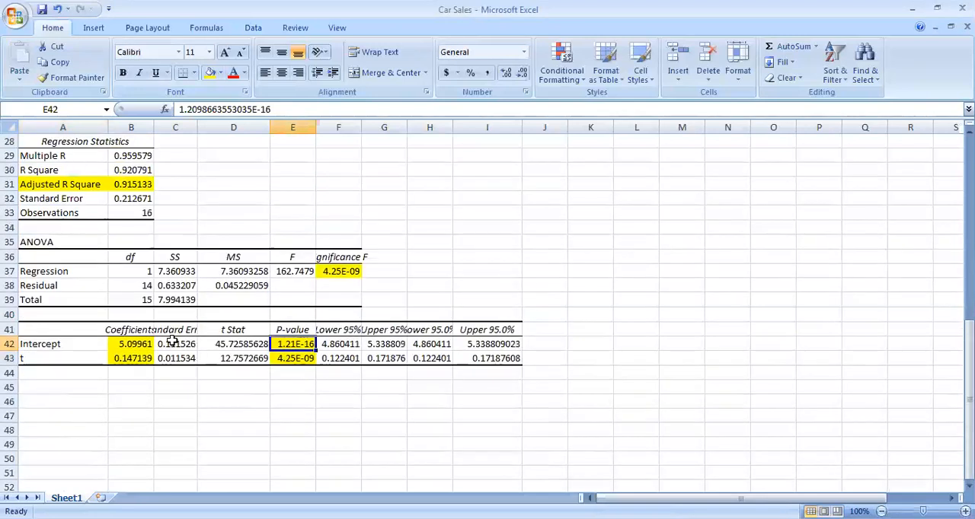
left_click(546, 187)
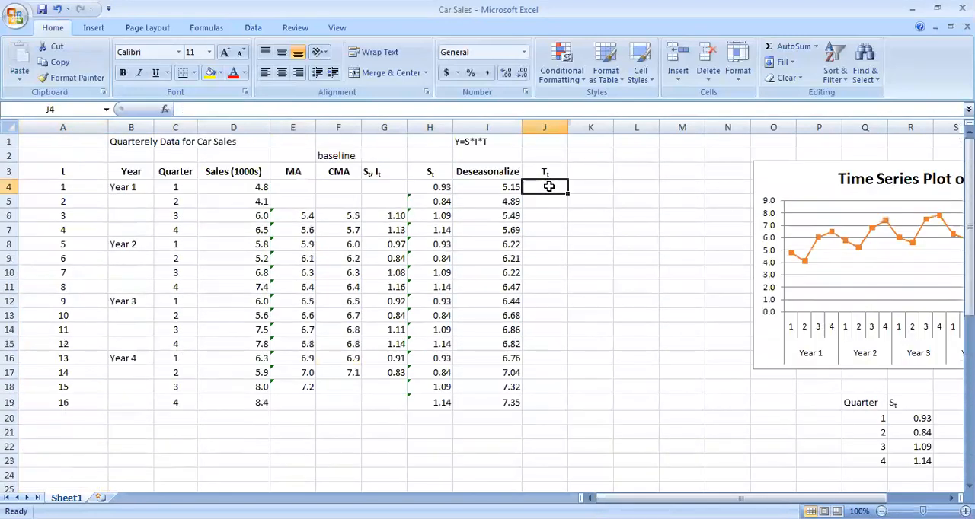
scroll(547, 228, "down", 6)
scroll(546, 232, "up", 6)
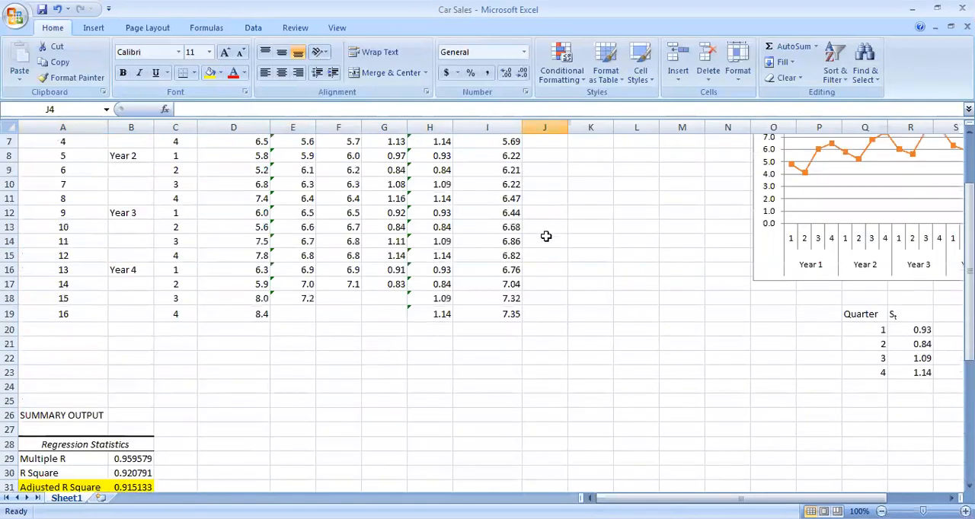
type("=")
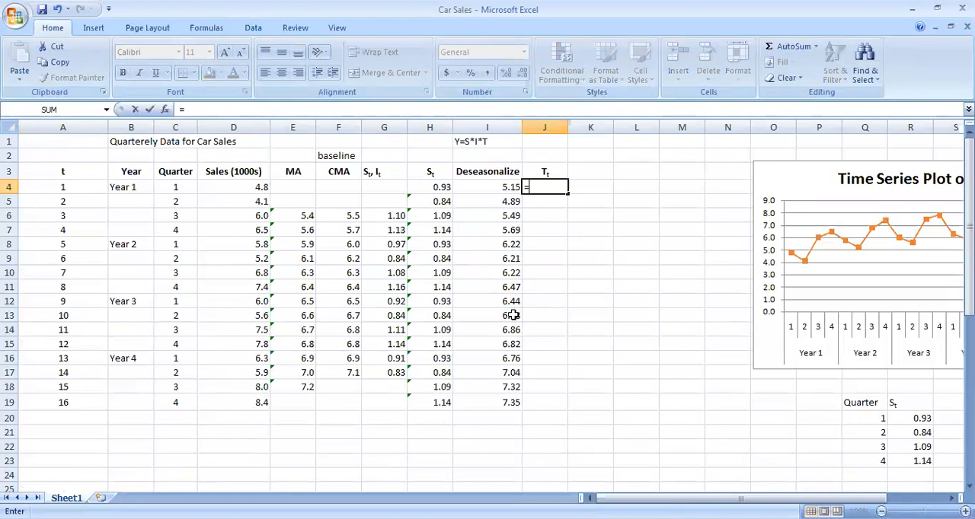
scroll(514, 313, "down", 6)
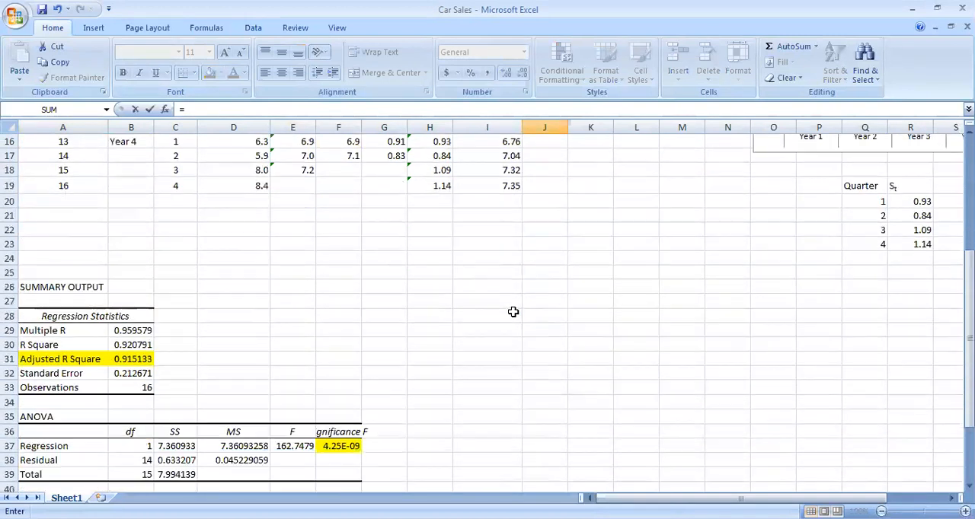
left_click(134, 476)
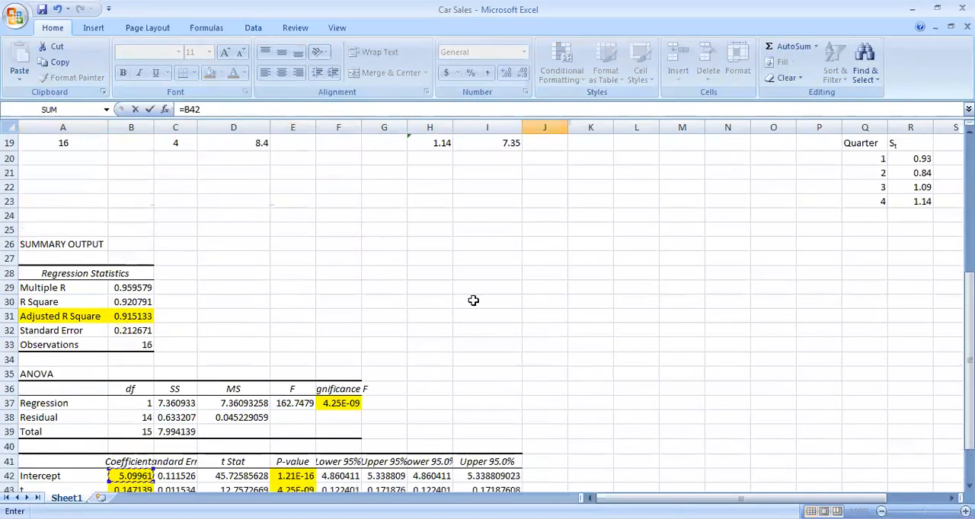
scroll(474, 299, "up", 6)
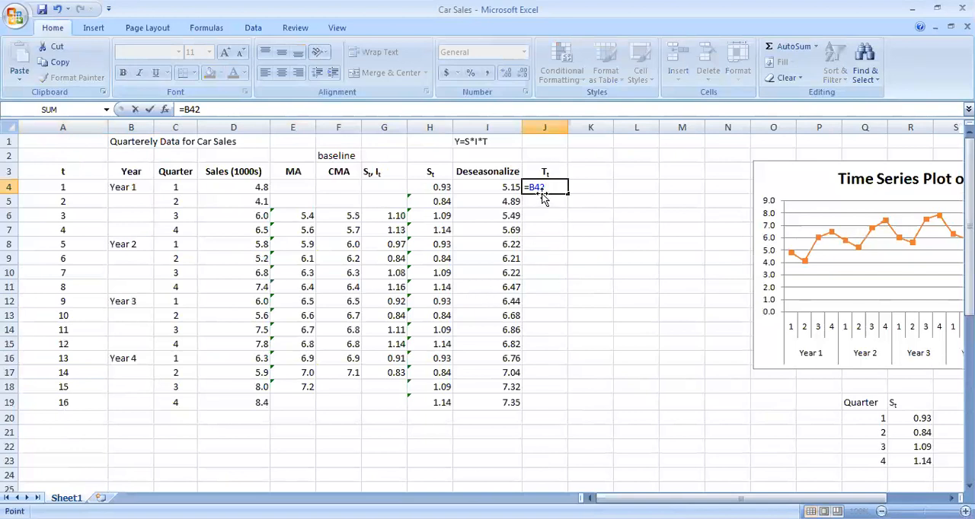
double_click(534, 189)
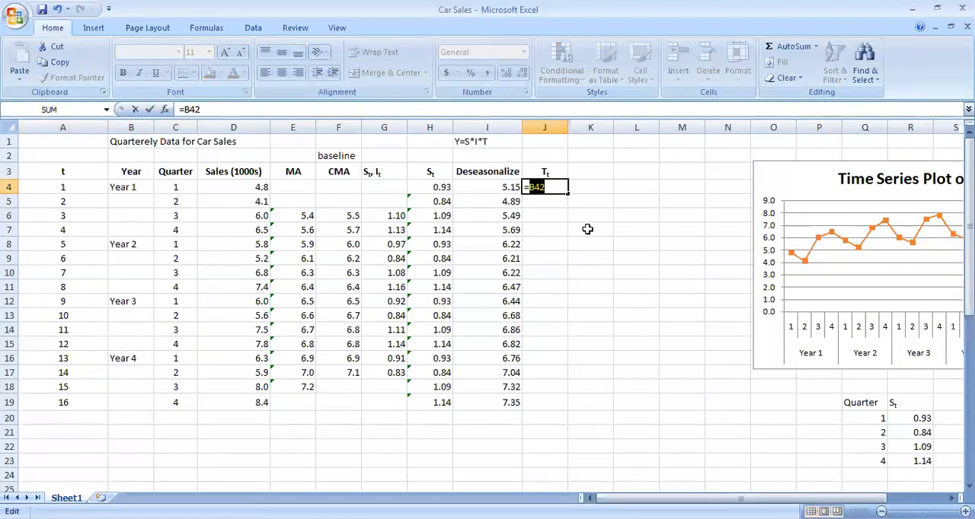
key("F4")
left_click(560, 188)
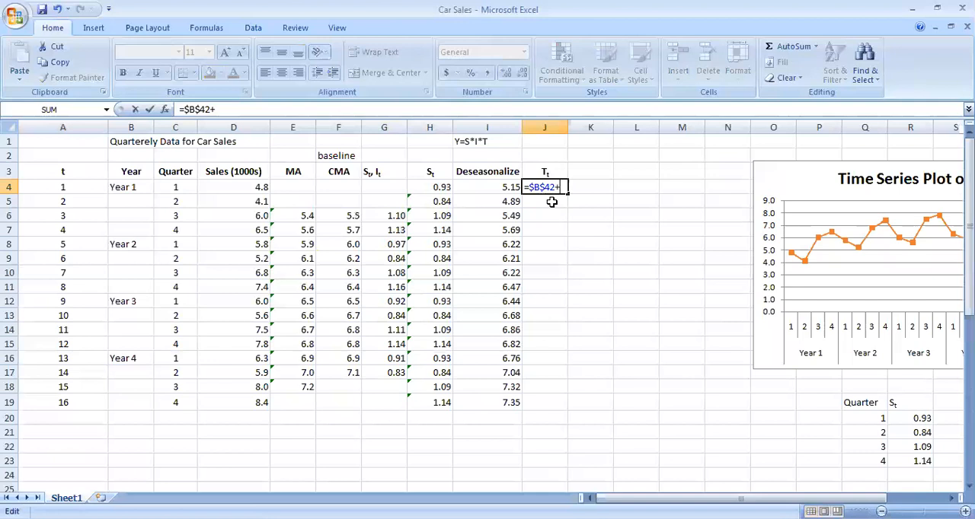
scroll(423, 281, "down", 7)
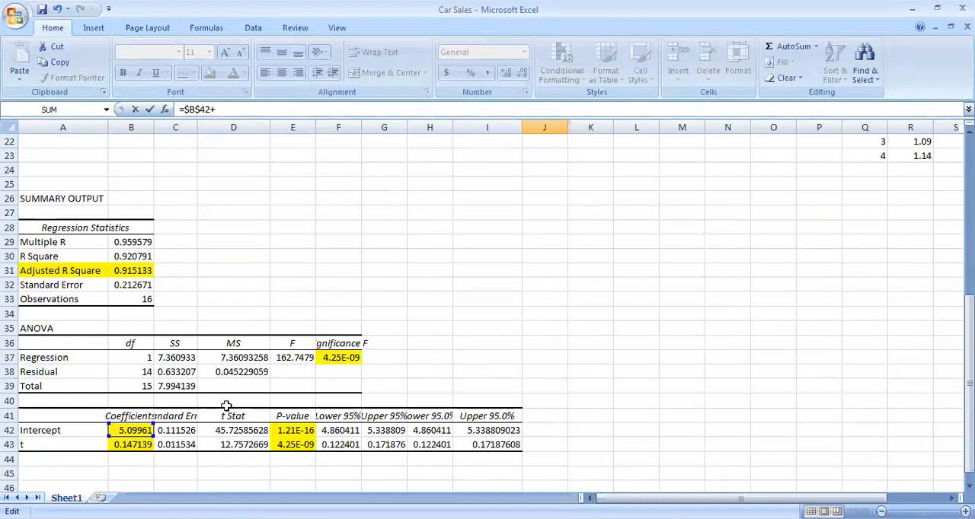
scroll(268, 382, "up", 2)
scroll(295, 375, "up", 5)
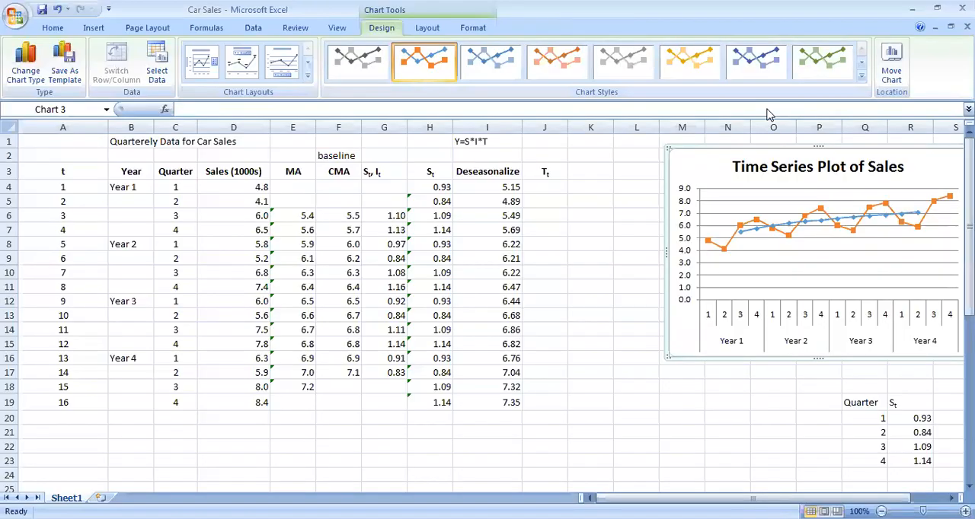
Begin the Tt formula in J4 with an absolute reference to the intercept coefficient, =$B$42
scroll(390, 346, "down", 4)
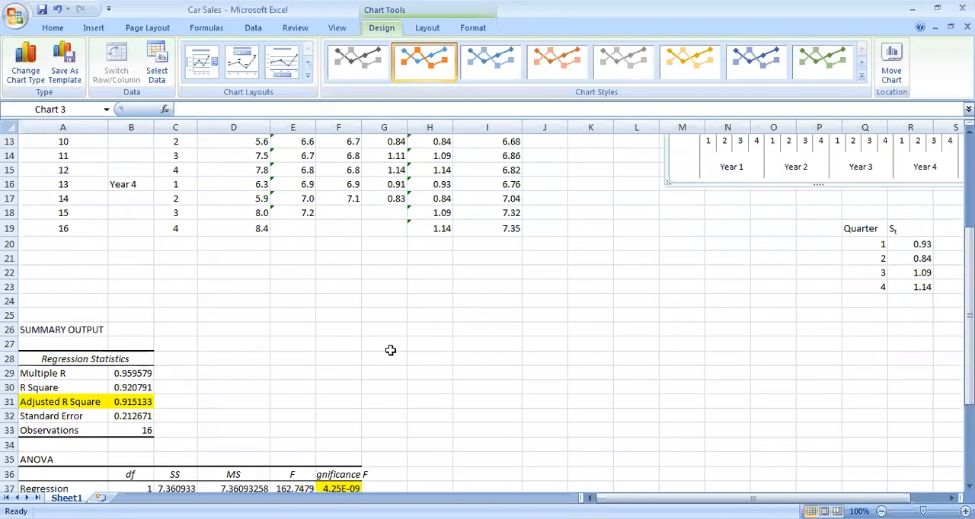
scroll(390, 353, "down", 3)
scroll(157, 309, "up", 7)
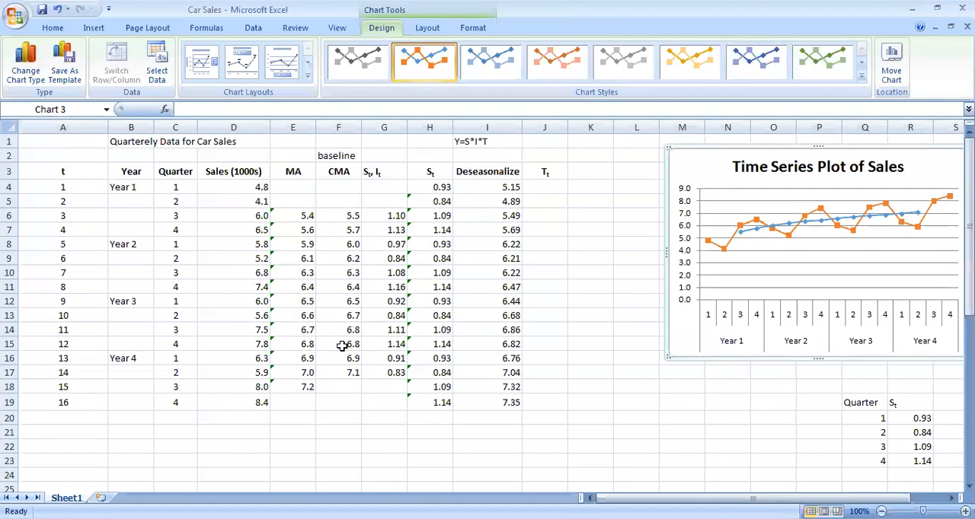
left_click(541, 187)
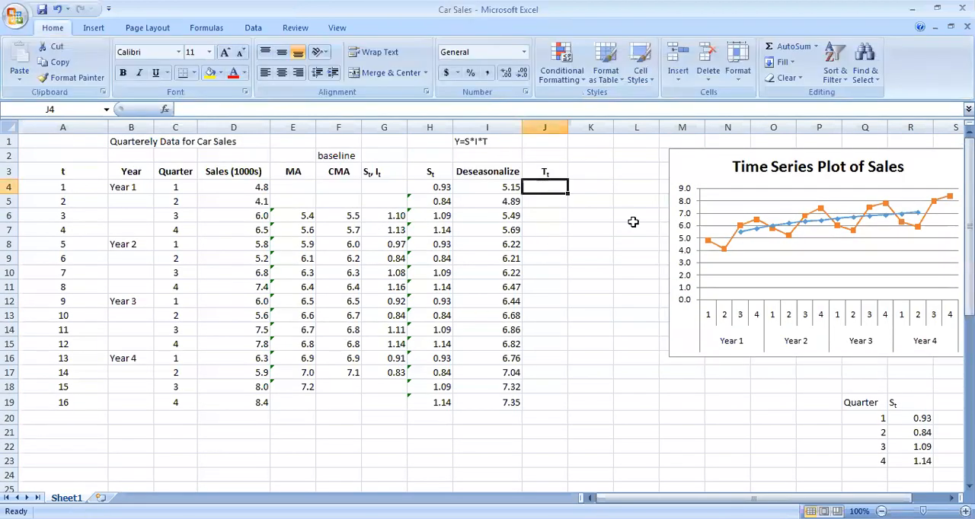
type("=")
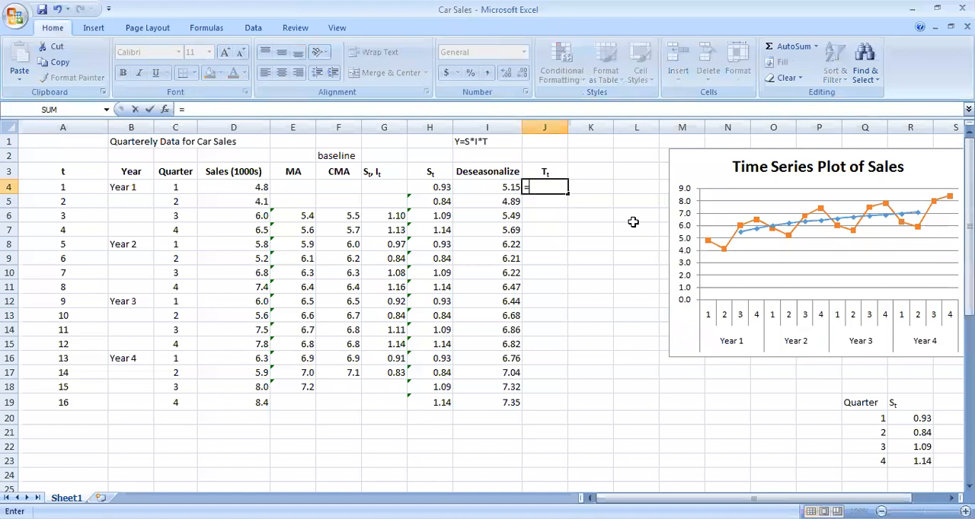
scroll(370, 309, "down", 6)
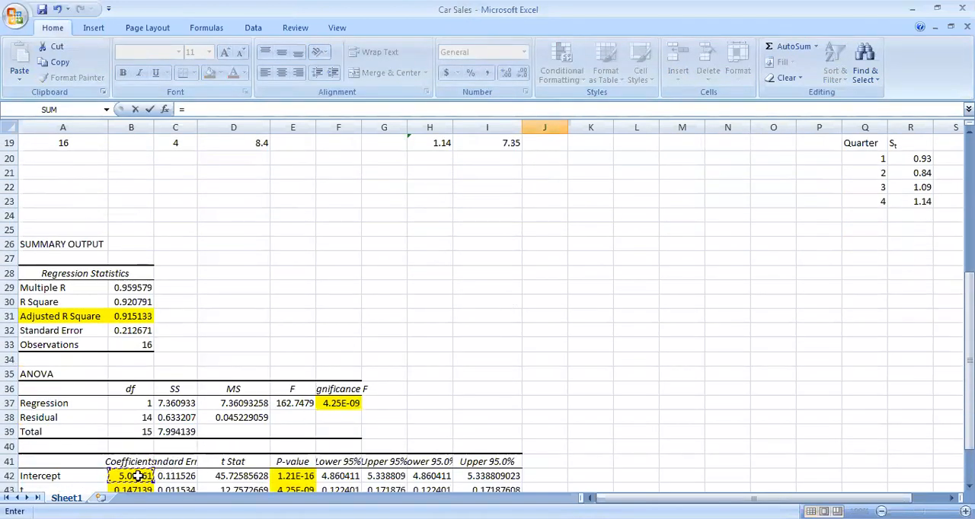
scroll(590, 301, "up", 2)
type("B42")
left_click_drag(546, 187, 530, 186)
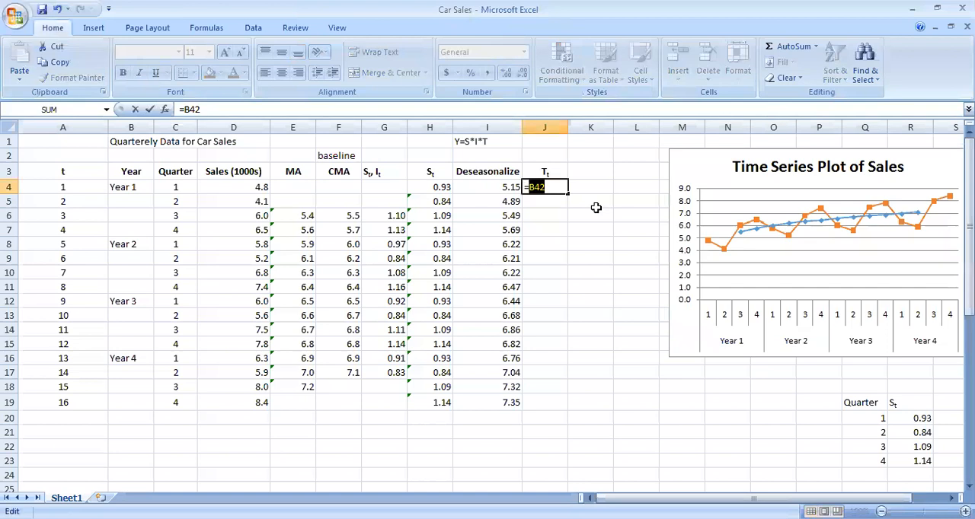
key("F4")
left_click(560, 190)
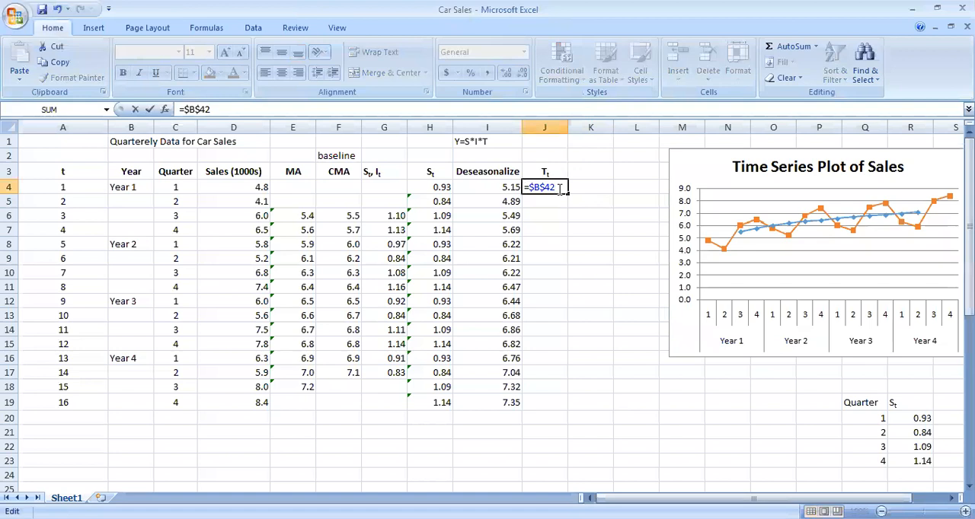
scroll(297, 290, "down", 8)
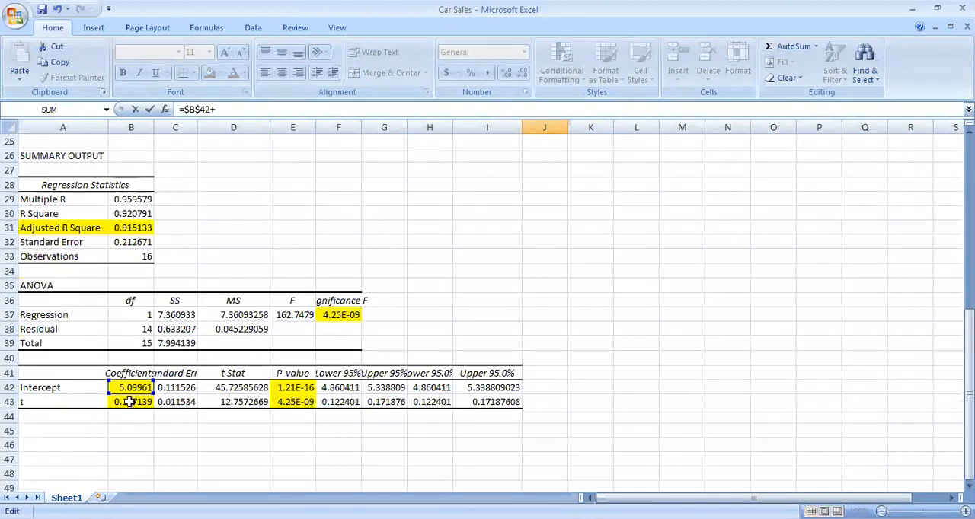
left_click(144, 403)
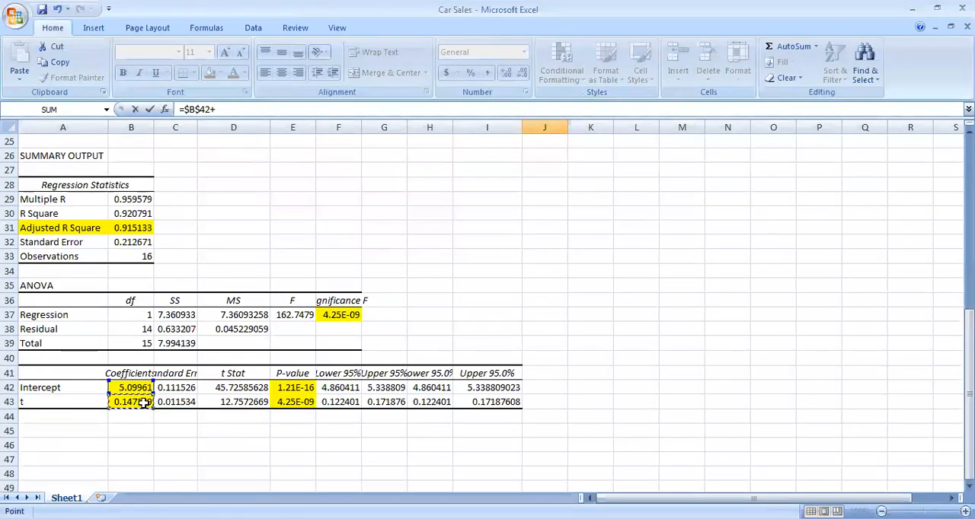
scroll(495, 289, "up", 8)
double_click(564, 188)
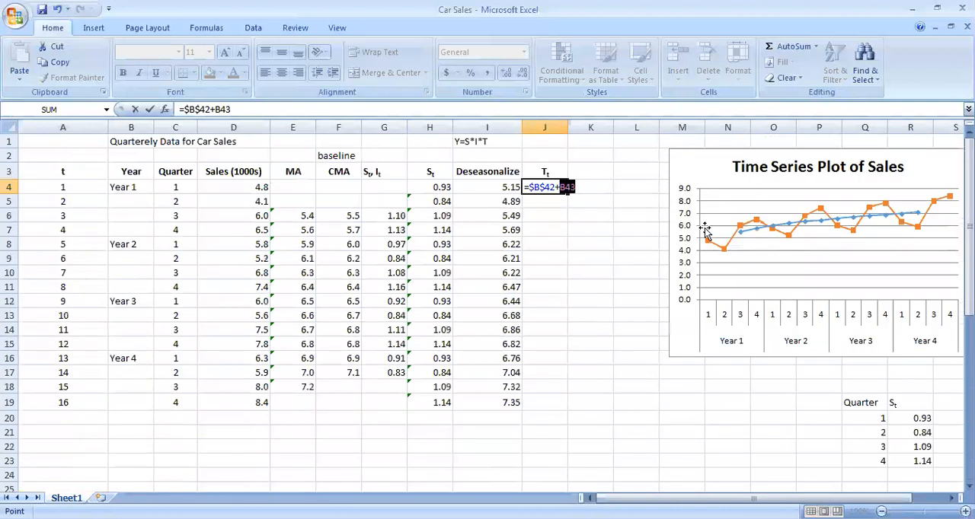
key("F2")
key("Right")
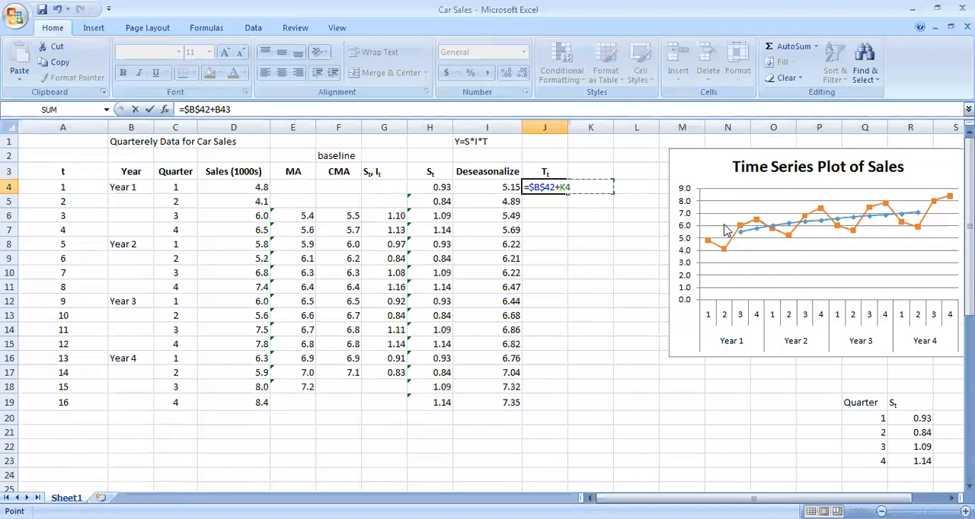
double_click(565, 188)
scroll(322, 288, "down", 7)
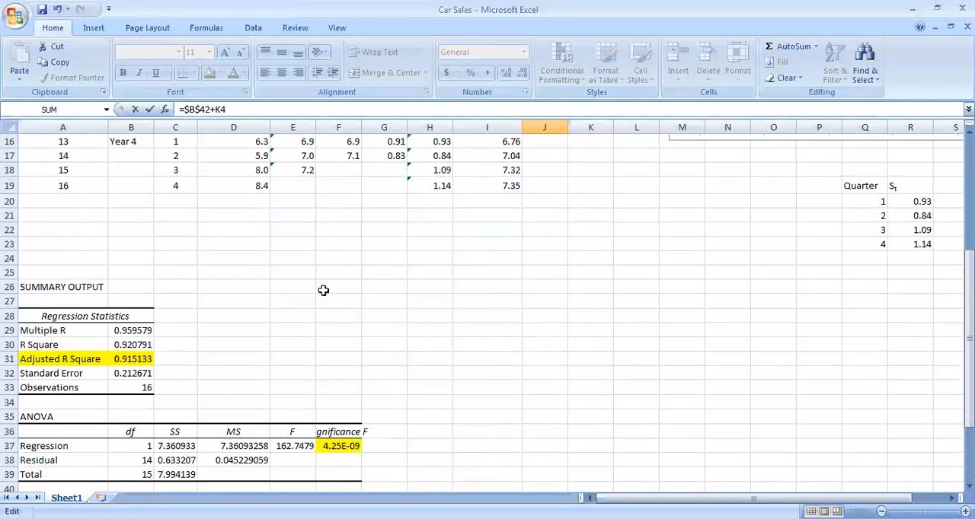
scroll(320, 299, "up", 7)
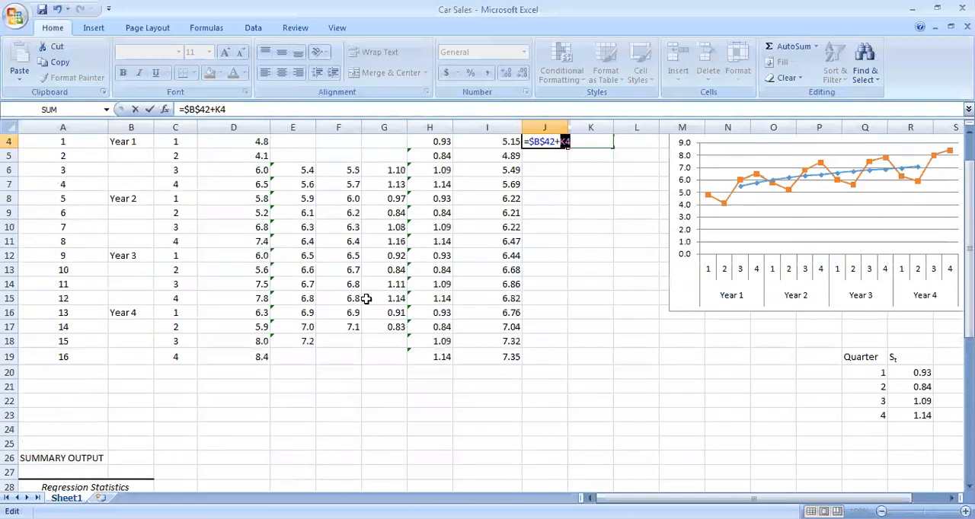
Complete the Tt formula in J4 with the absolute t coefficient multiplied by the period, as =$B$42+$B$43*A4
scroll(358, 293, "down", 7)
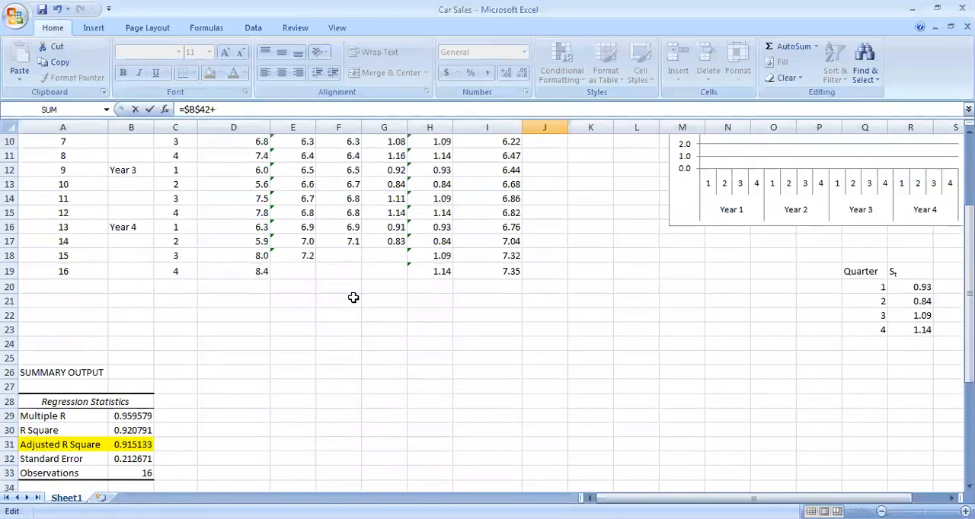
left_click(131, 448)
scroll(558, 325, "up", 7)
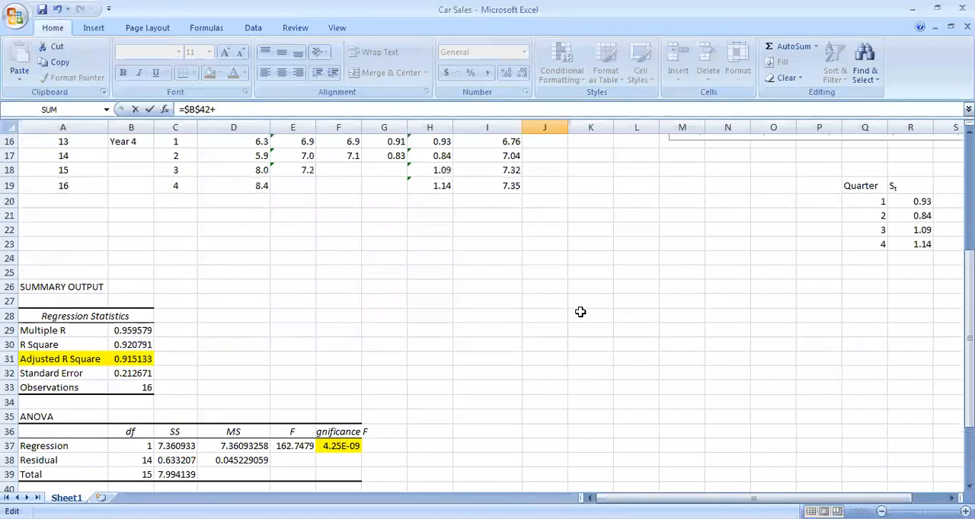
left_click_drag(562, 186, 595, 220)
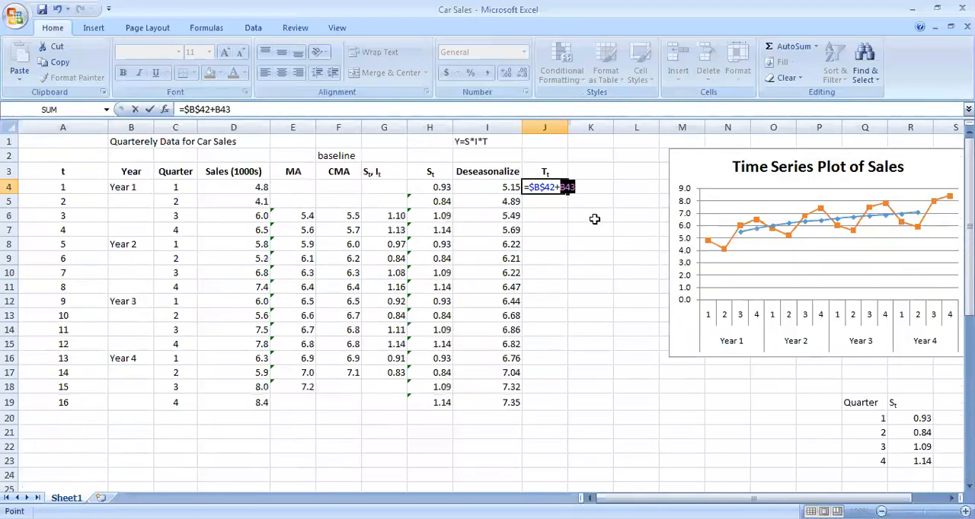
key("F4")
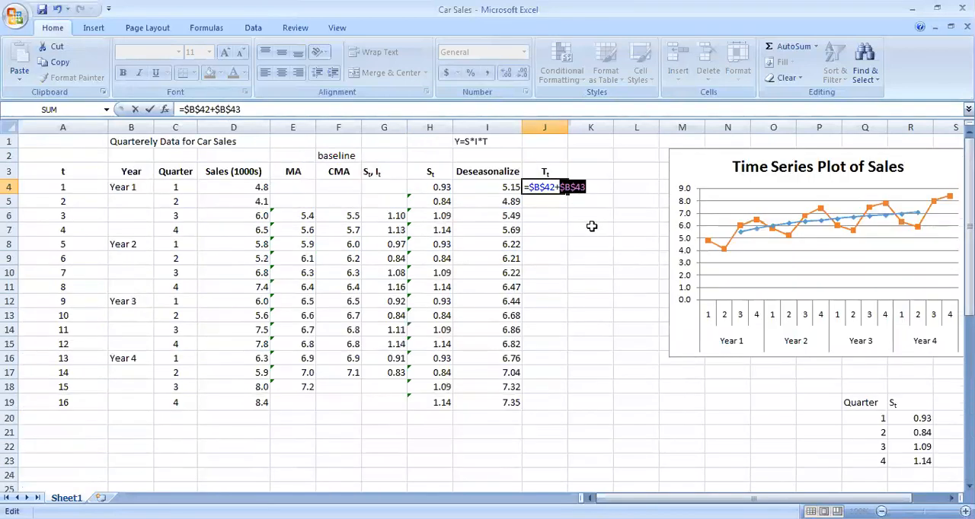
left_click(602, 187)
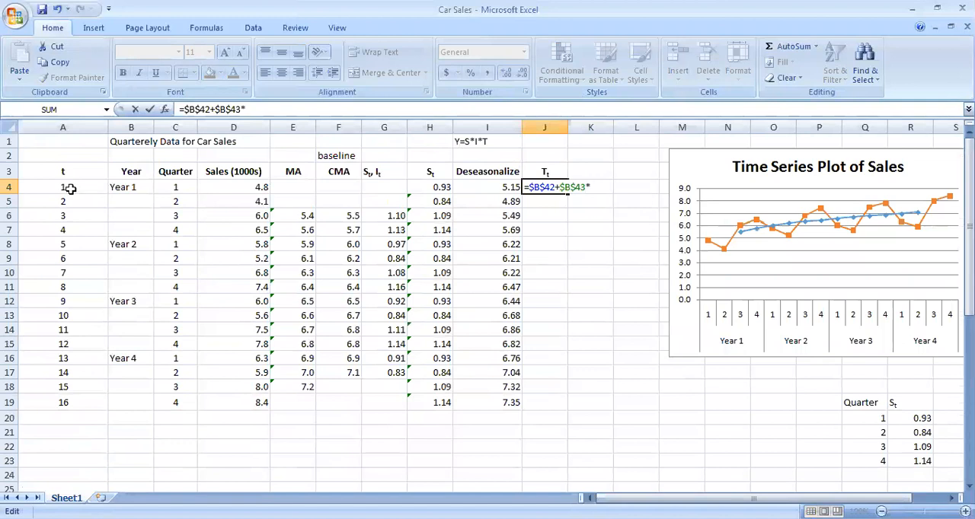
left_click(70, 189)
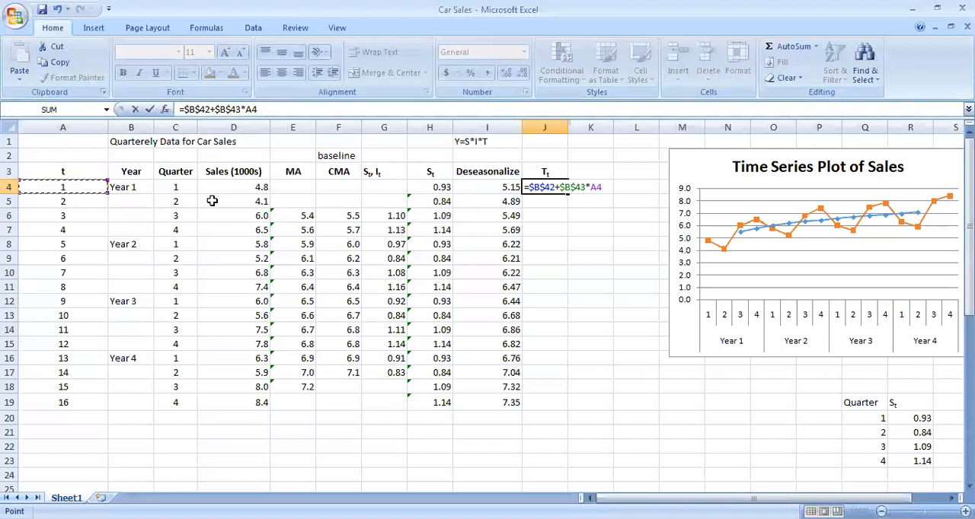
key("Return")
Copy the Tt formula from J4 down to J19 and format J4:J19 with two decimal places
left_click(557, 190)
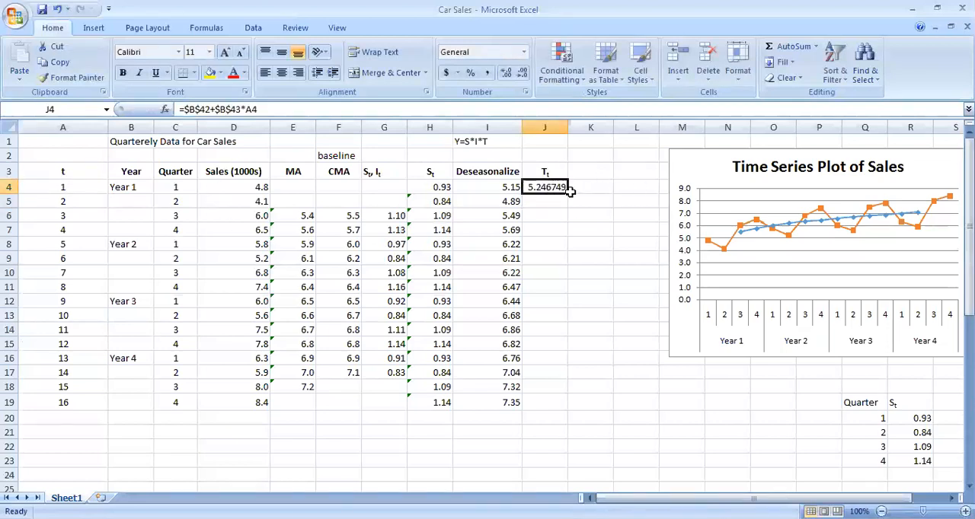
left_click_drag(567, 193, 569, 406)
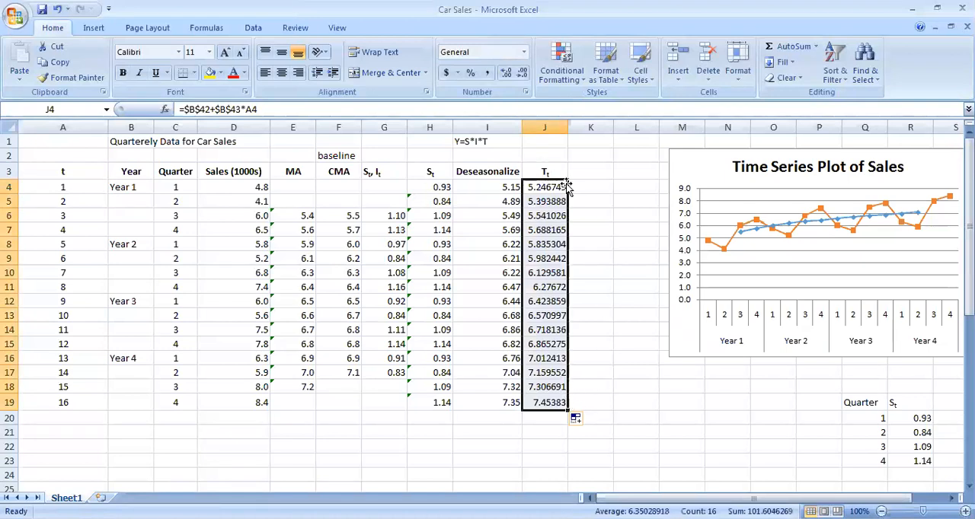
left_click(521, 74)
left_click(521, 73)
left_click(521, 73)
left_click(522, 73)
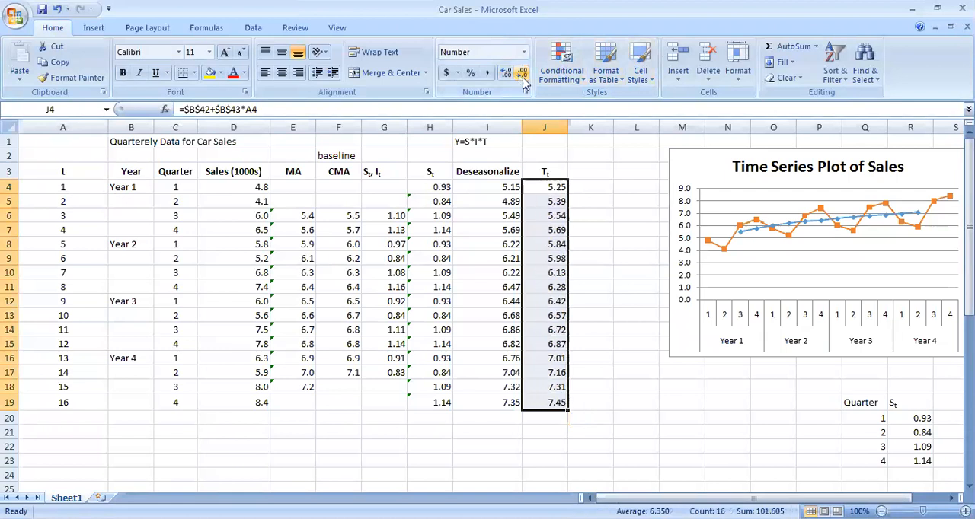
left_click(614, 243)
Check the t coefficient in B43 of the regression summary output
scroll(551, 254, "down", 8)
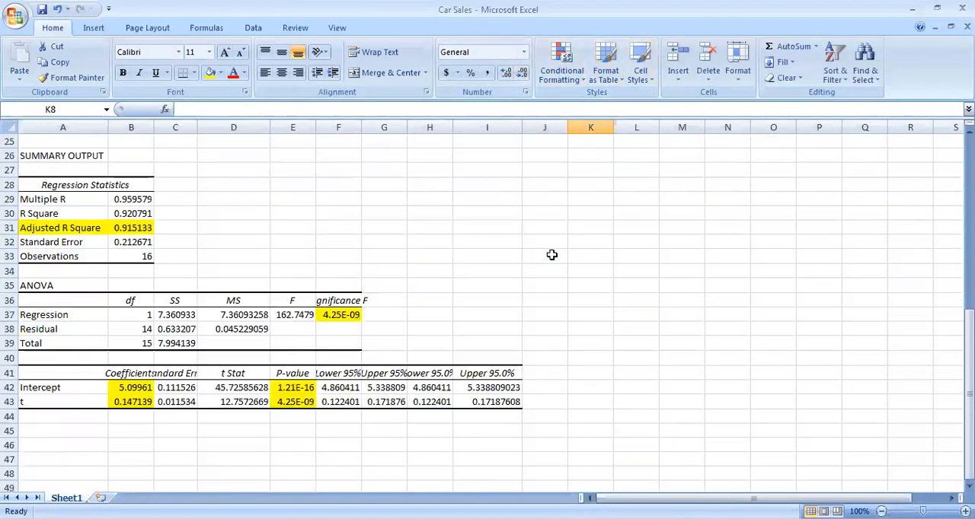
left_click(145, 404)
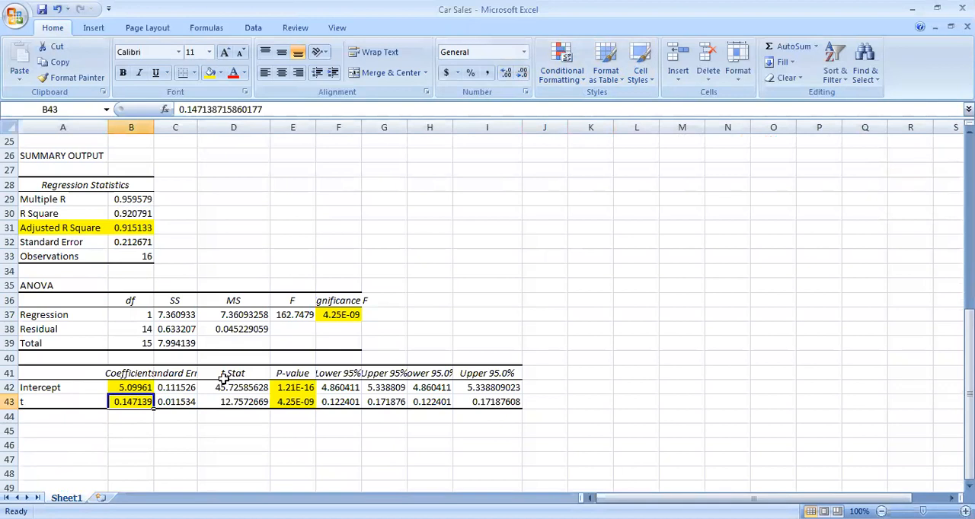
scroll(294, 359, "up", 8)
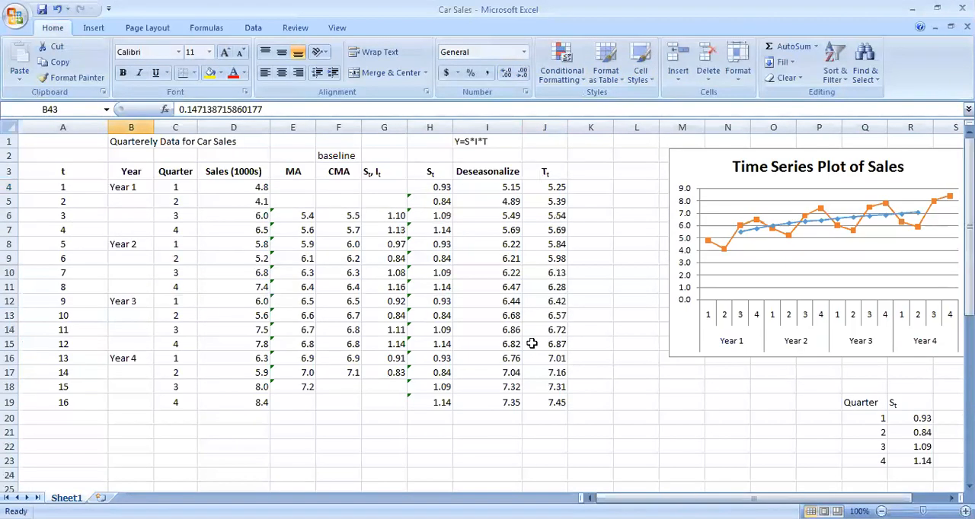
left_click(754, 152)
left_click_drag(754, 152, 695, 215)
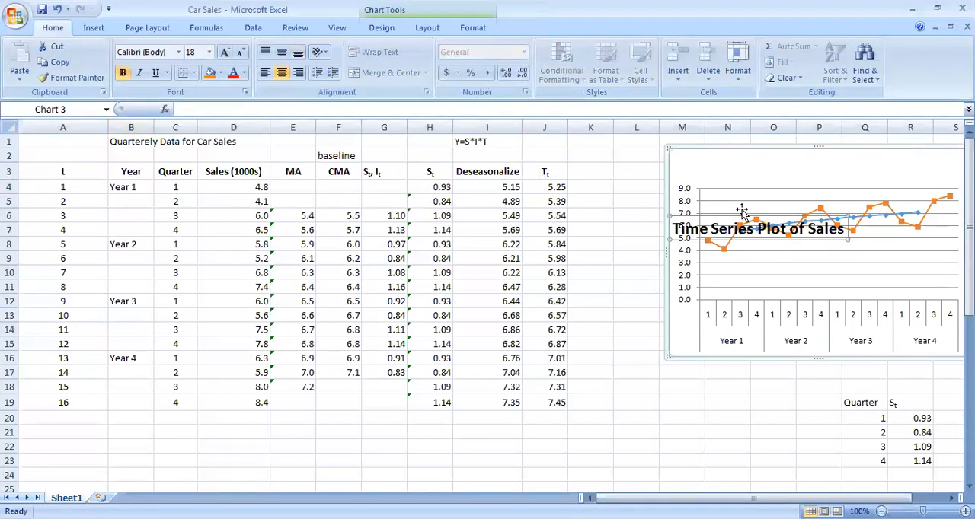
left_click(56, 9)
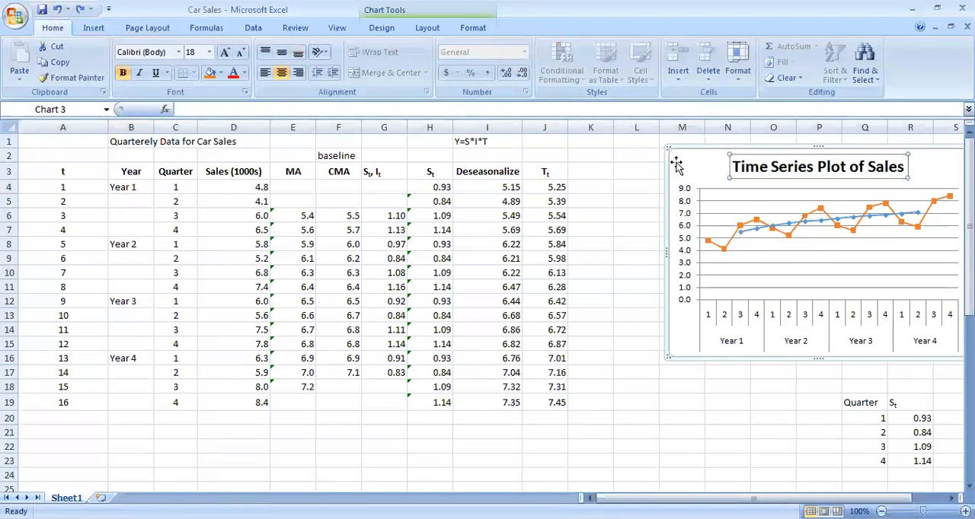
Reposition the time series chart farther from the Tt column, leaving columns K and L clear
left_click_drag(667, 168, 387, 213)
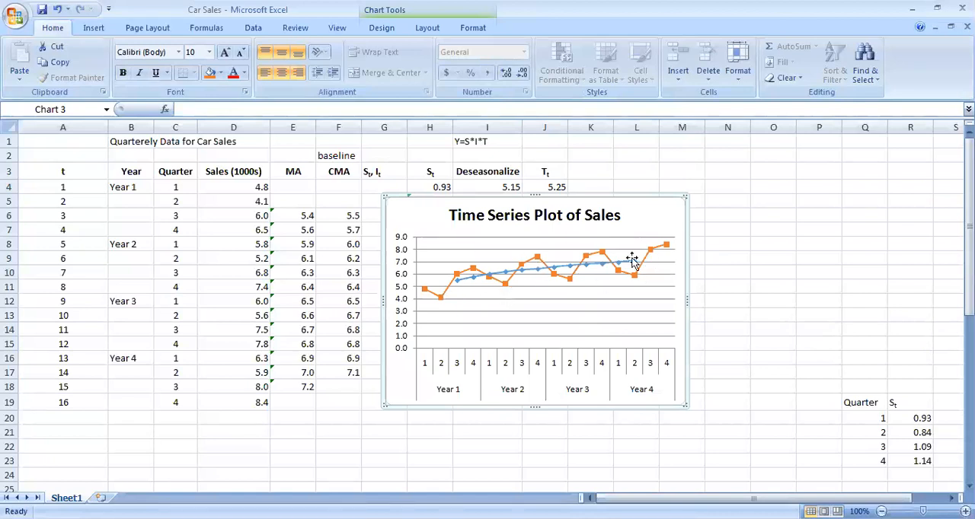
left_click_drag(618, 204, 874, 157)
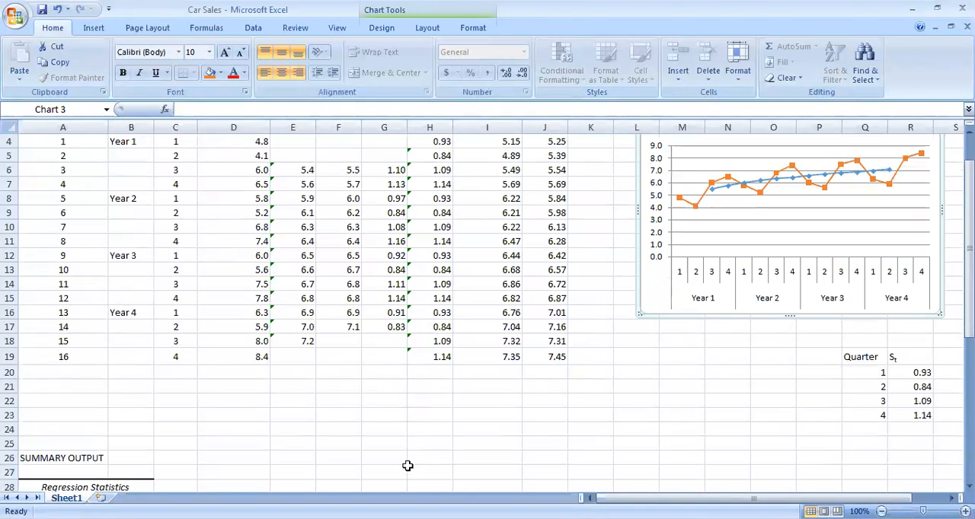
scroll(409, 466, "down", 8)
scroll(168, 383, "up", 3)
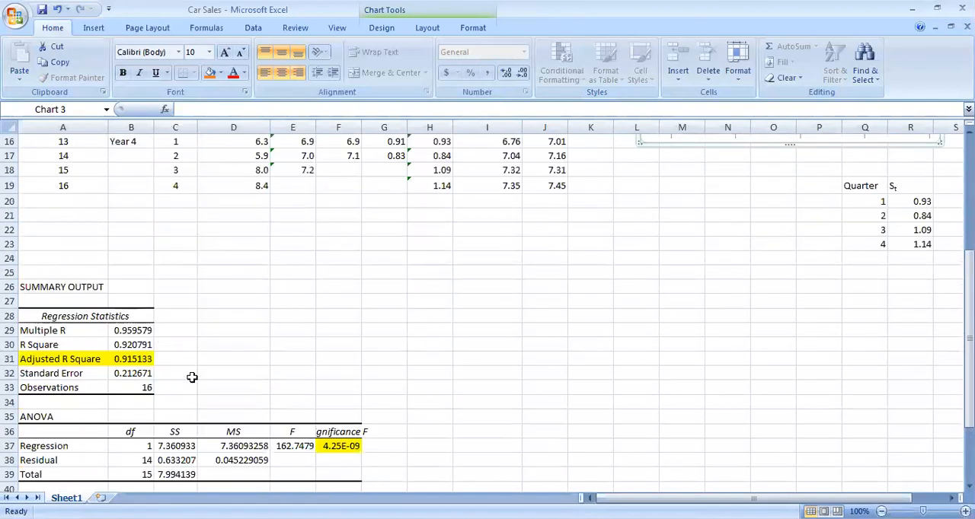
scroll(191, 376, "down", 3)
scroll(231, 374, "up", 9)
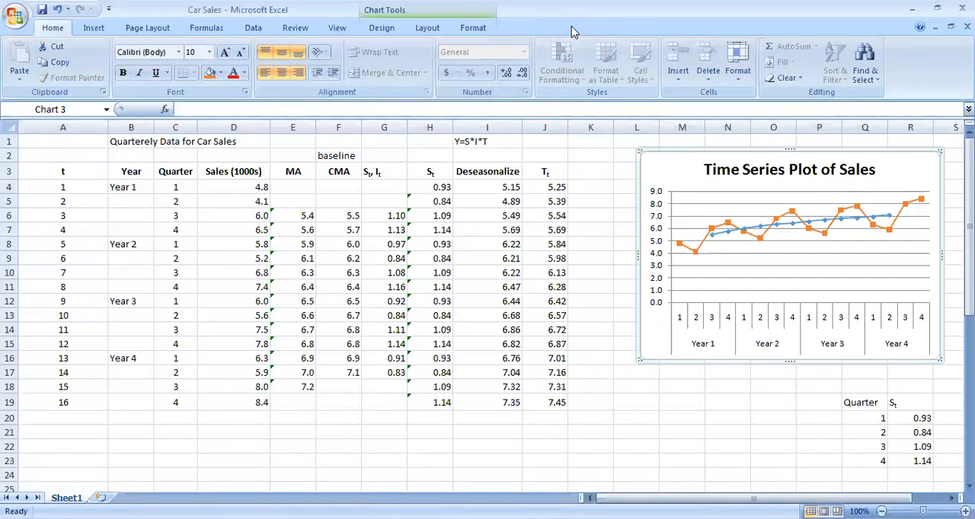
left_click_drag(671, 156, 727, 157)
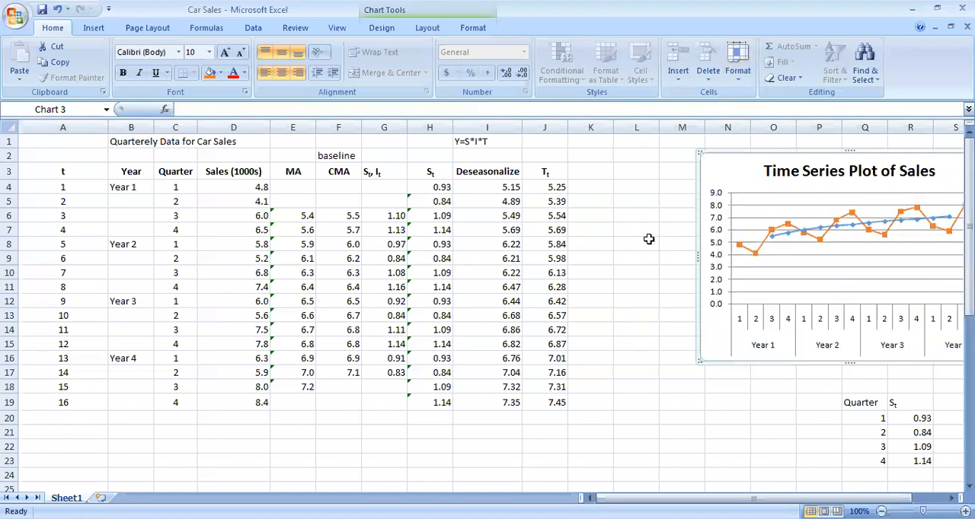
Add the column header Forecast in K3, beside the Tt column
left_click(577, 172)
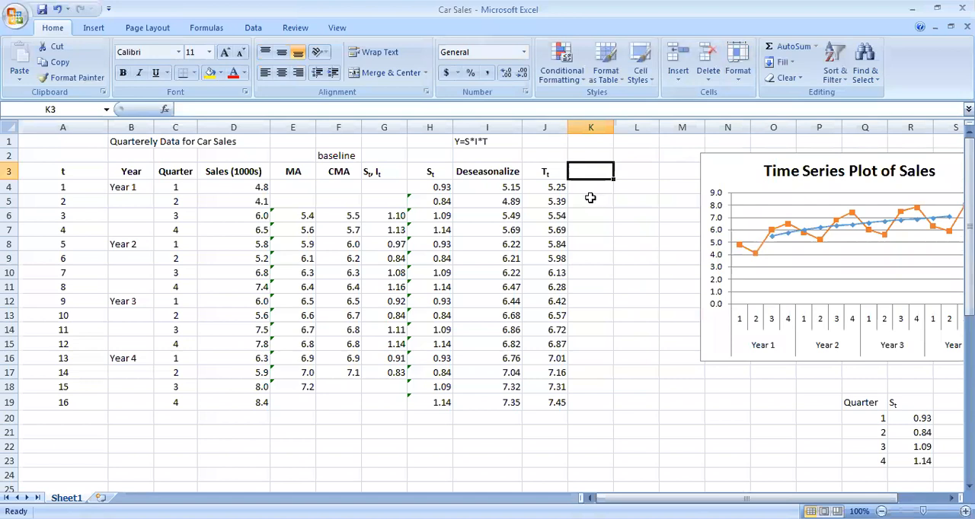
type("Forecast")
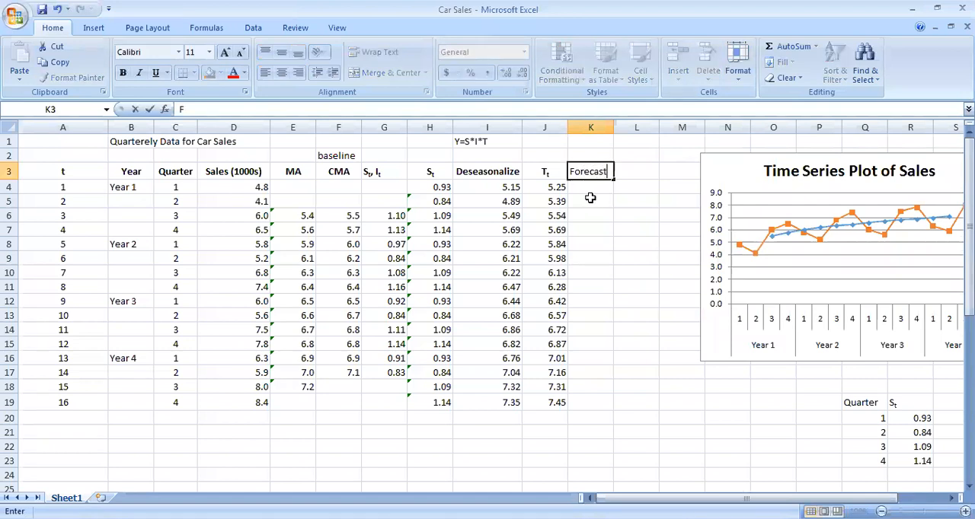
key("Return")
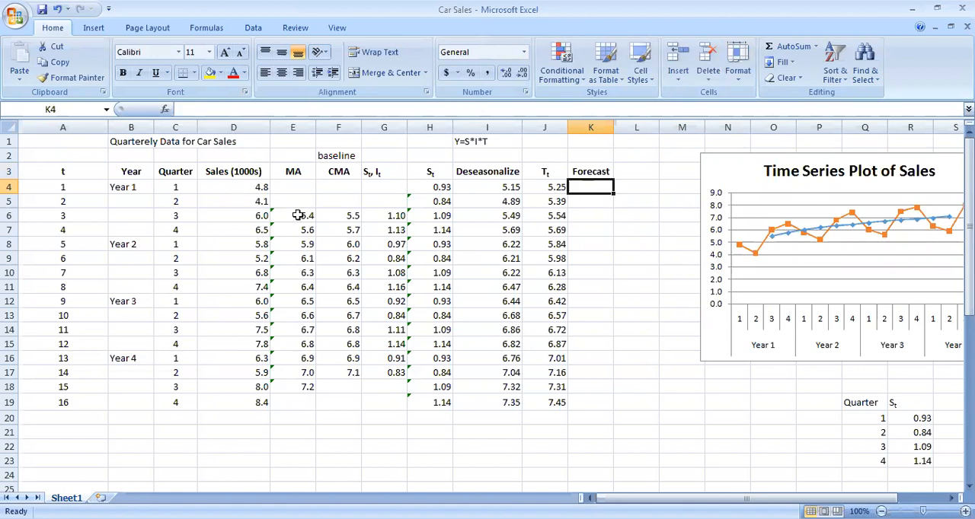
Review the St, It values in G3:G19, the St values in H3:H19 and the multiplicative model in I1
left_click(383, 172)
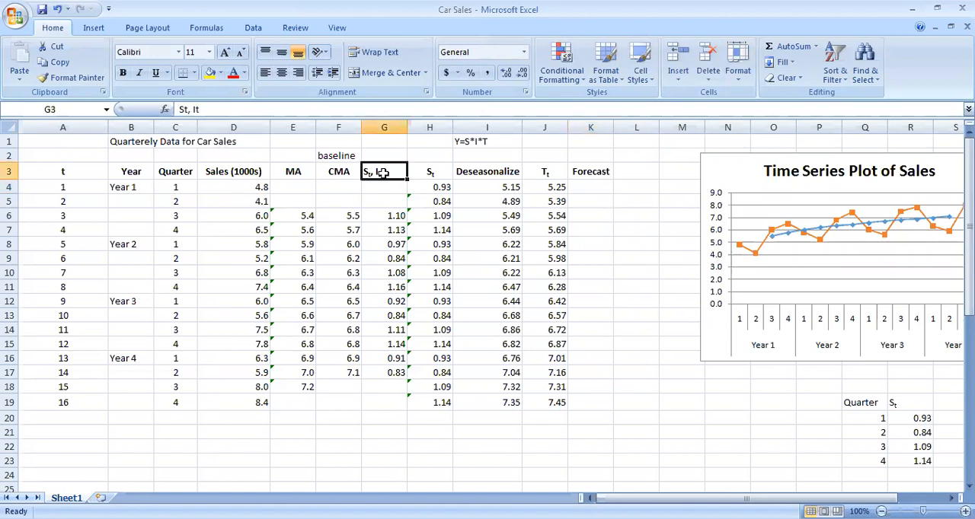
left_click(386, 397, "shift")
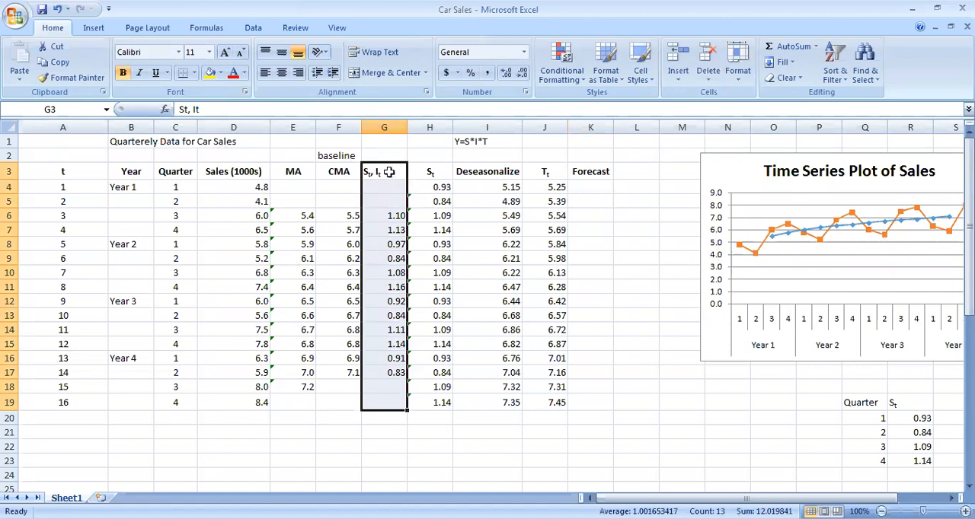
left_click(431, 175)
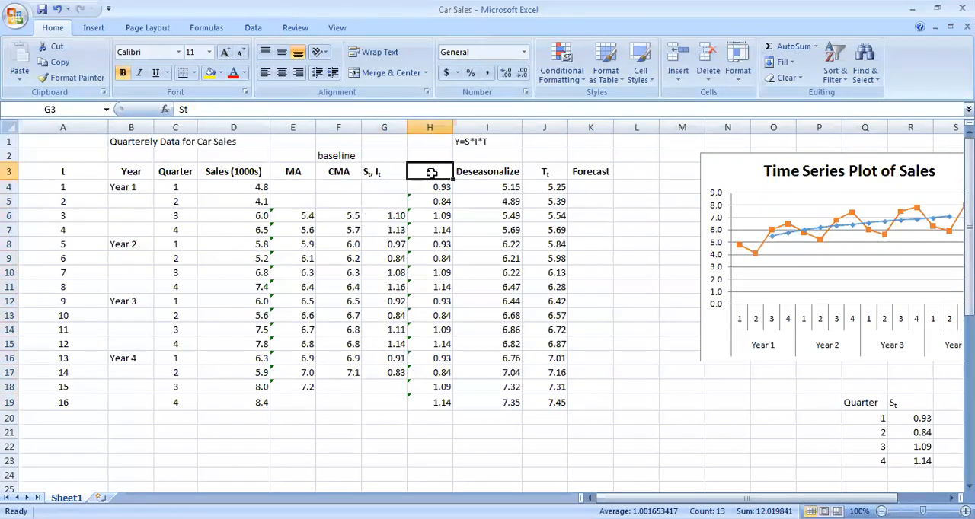
left_click(438, 404, "shift")
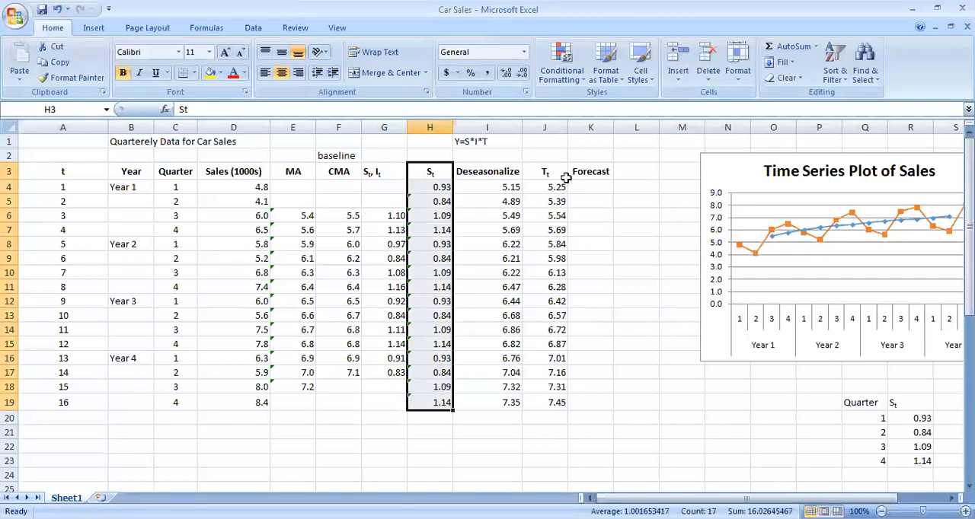
left_click(467, 145)
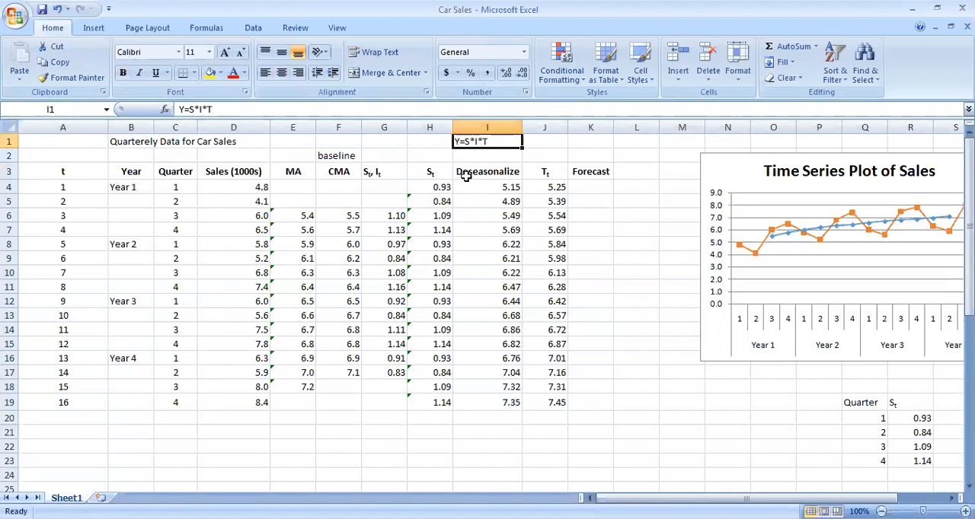
Calculate the first forecast in K4 as the seasonal component times the trend, =H4*J4
left_click(584, 187)
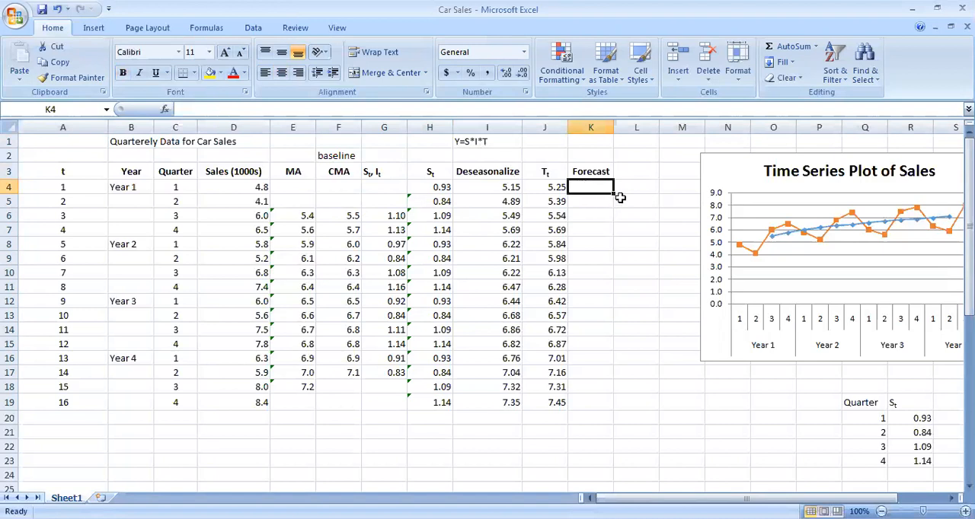
type("=")
left_click(445, 187)
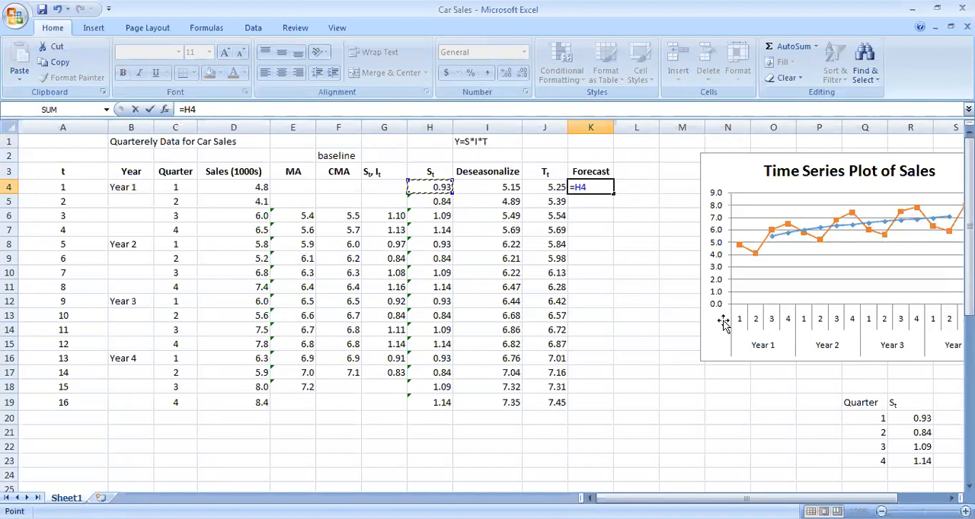
type("*")
left_click(553, 188)
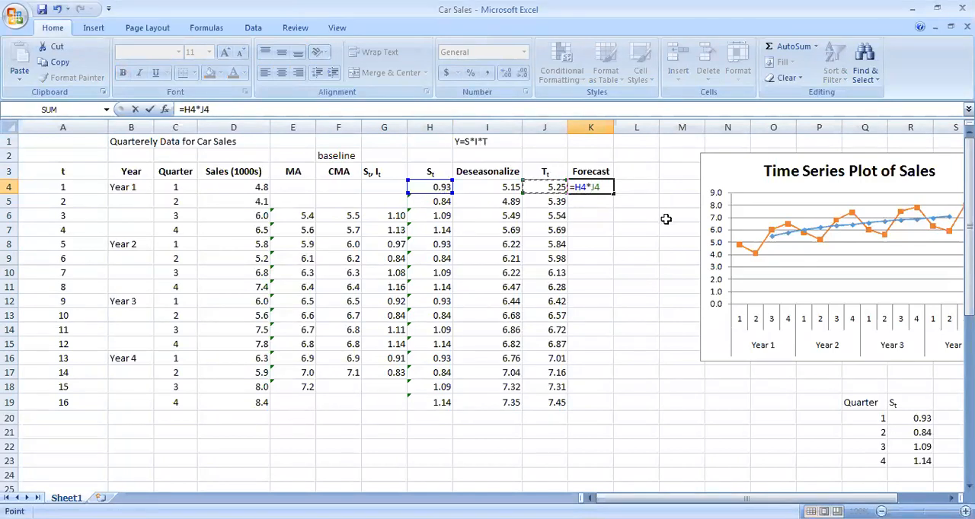
key("Return")
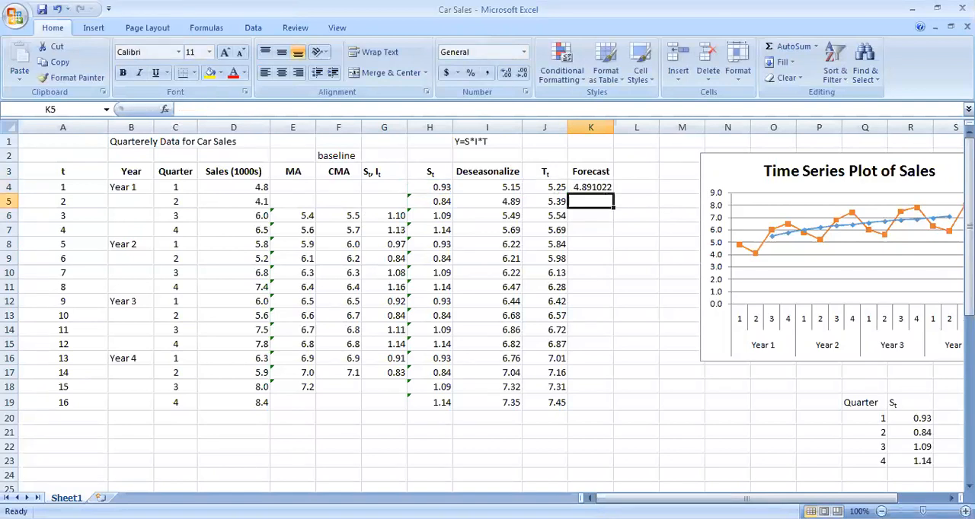
Copy the forecast formula from K4 down to K19 and format K4:K19 with two decimal places
left_click(600, 186)
left_click_drag(614, 193, 617, 407)
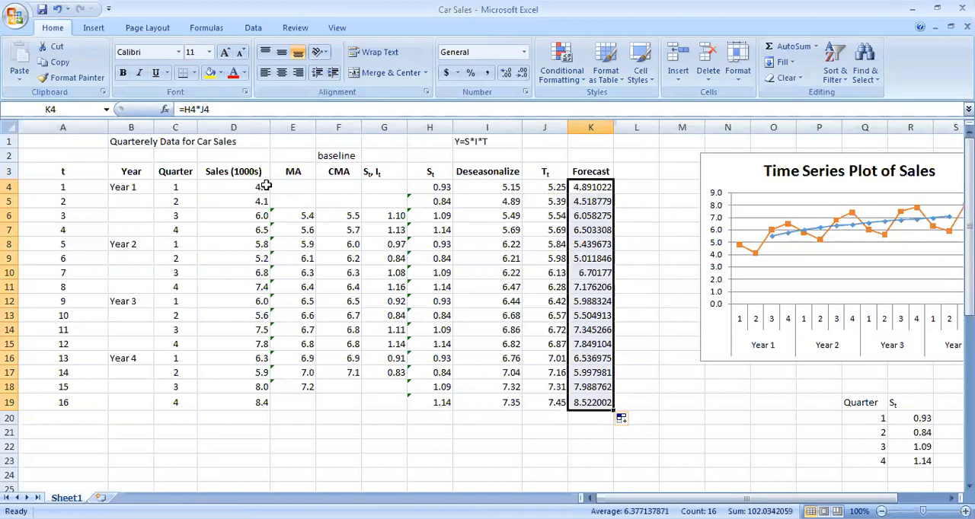
scroll(299, 222, "down", 2)
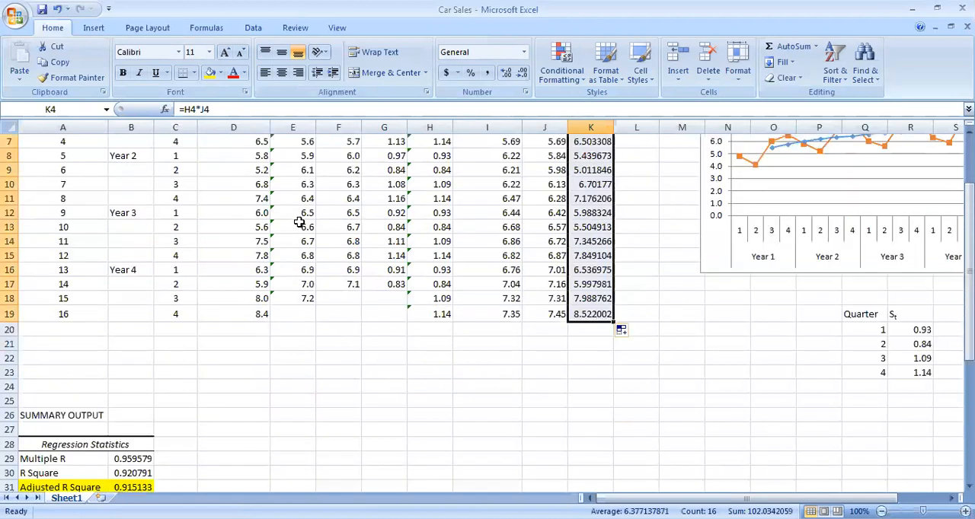
scroll(299, 221, "up", 2)
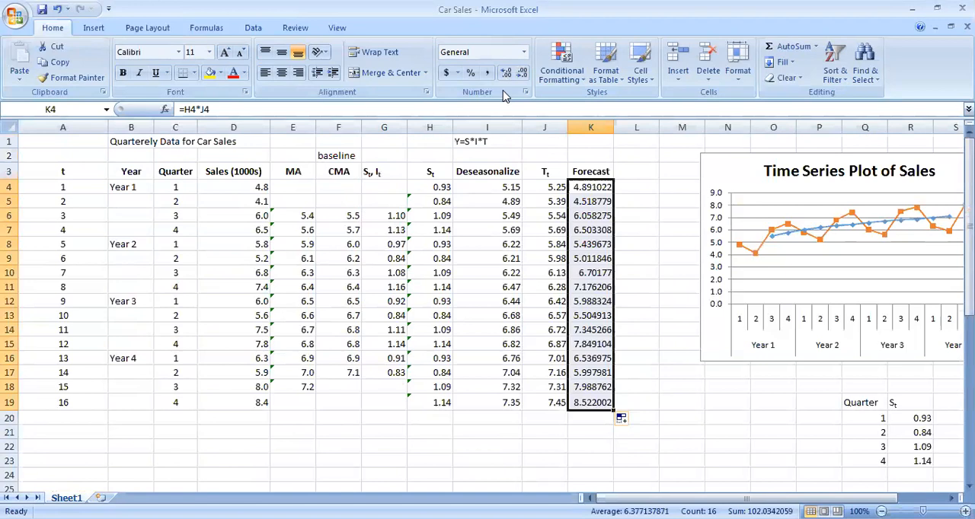
left_click(523, 73)
left_click(523, 74)
left_click(523, 73)
left_click(523, 74)
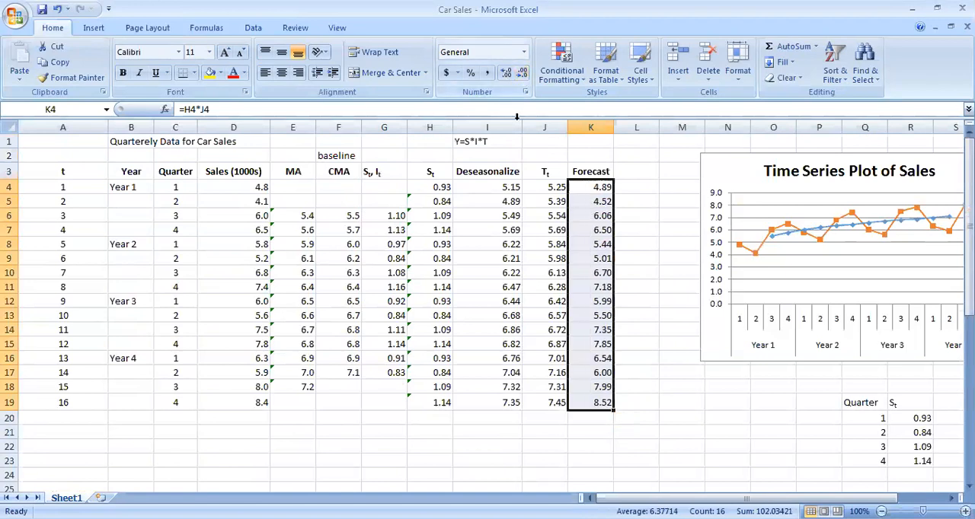
Label the forecast year in B20 as Year 5
scroll(267, 320, "down", 1)
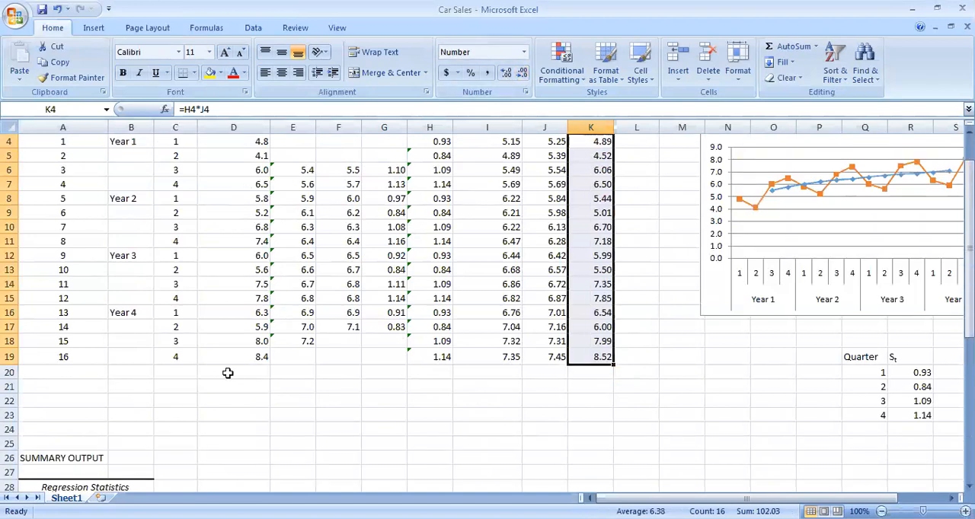
left_click(140, 374)
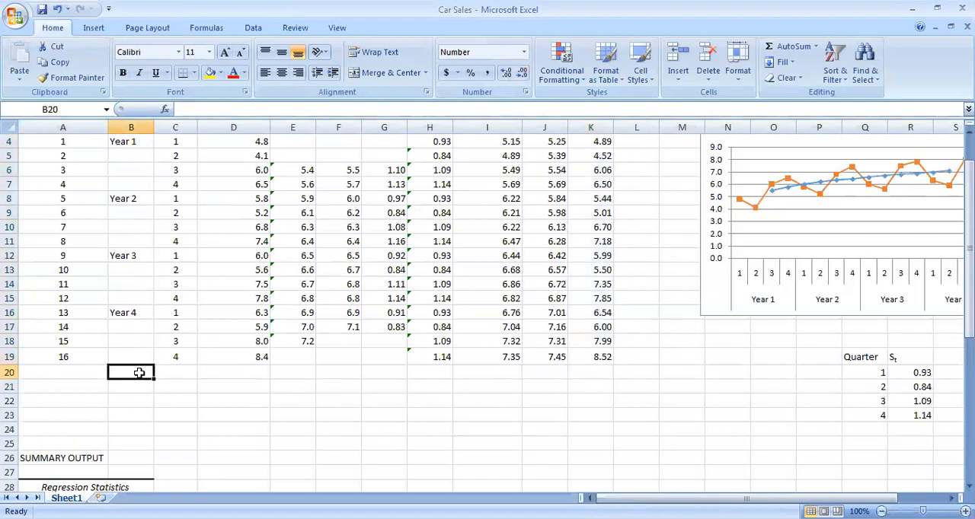
type("Year")
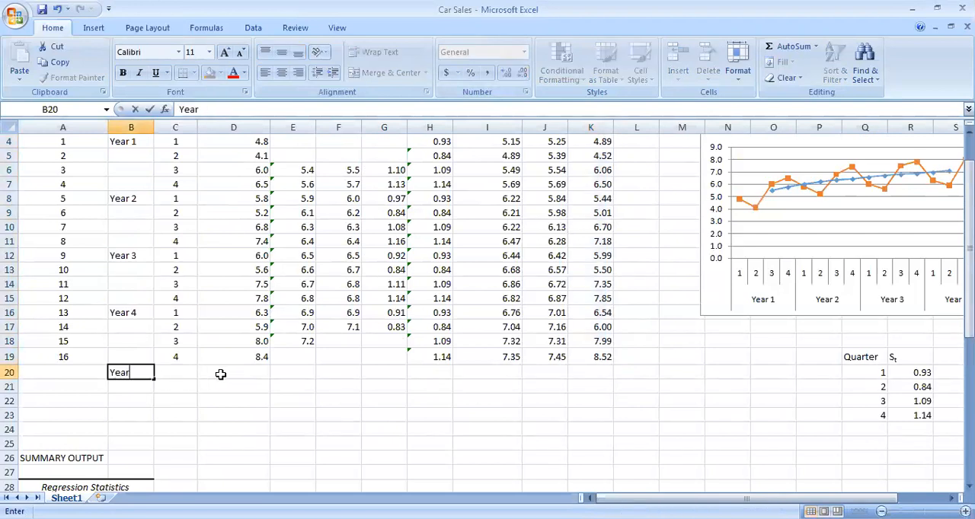
type(" 5")
key("Right")
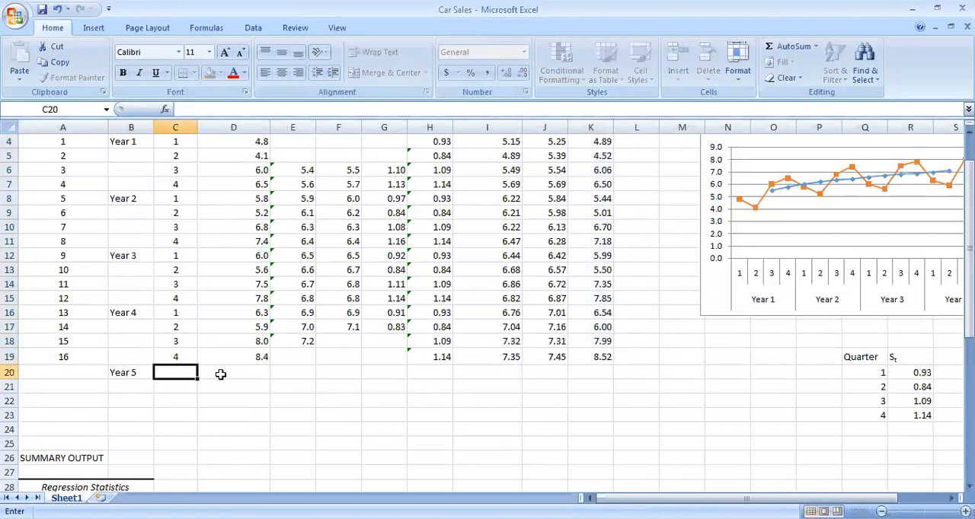
Enter quarters 1, 2, 3 and 4 for Year 5 in C20:C23
type("1")
key("Return")
type("2")
key("Return")
type("3")
key("Return")
type("4")
key("Return")
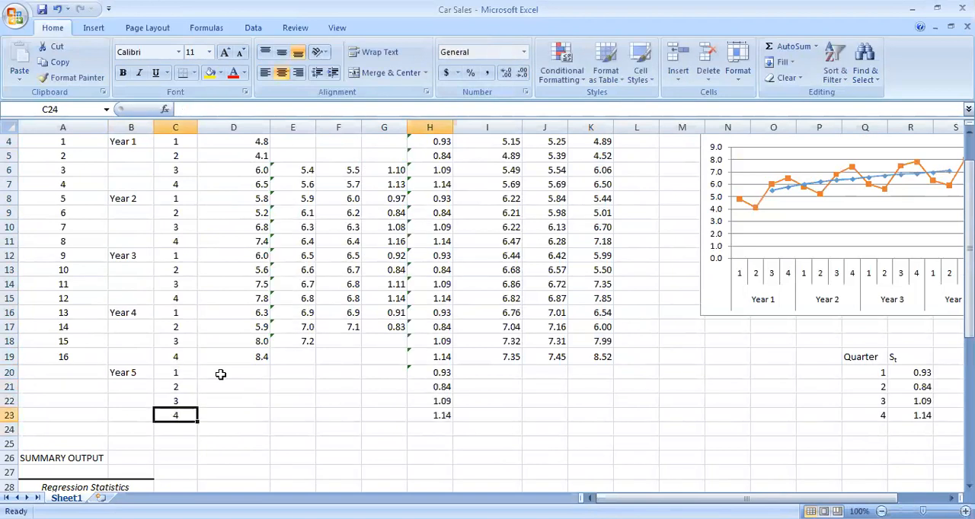
Extend the period series t in column A with 17 through 20 in A20:A23
key("Left")
key("Left")
key("Up")
key("Up")
key("Up")
key("Up")
key("Up")
key("Up")
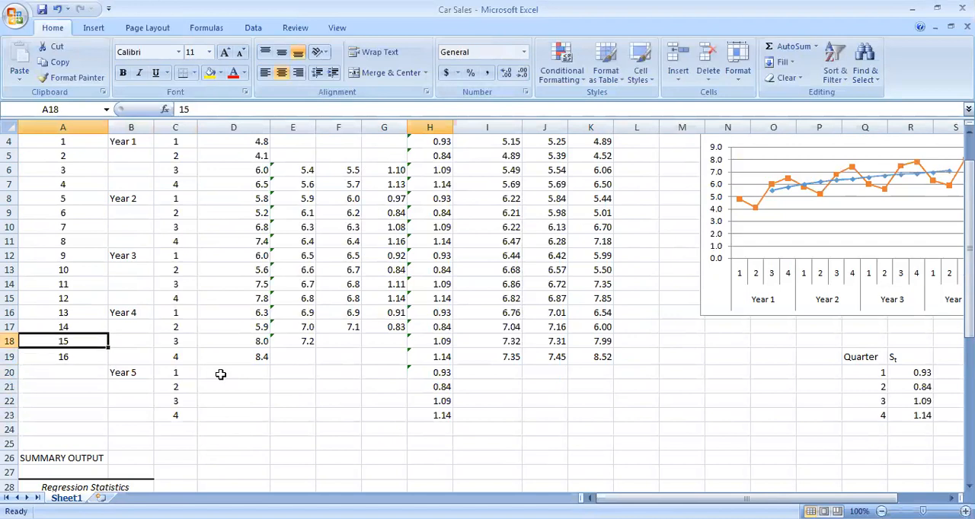
left_click_drag(98, 352, 106, 422)
left_click(338, 430)
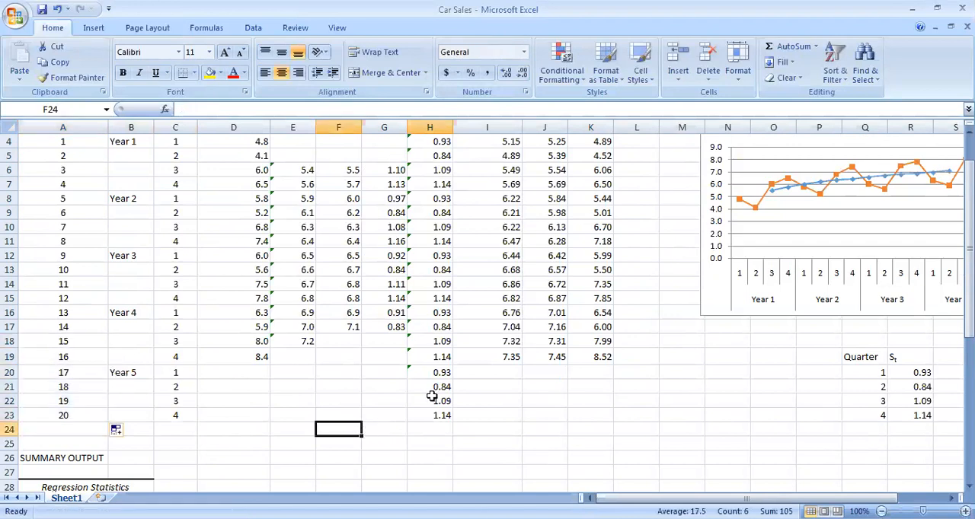
Copy the Tt trend formula from J19 down through J23 for the Year 5 quarters
scroll(533, 337, "up", 1)
scroll(533, 338, "down", 1)
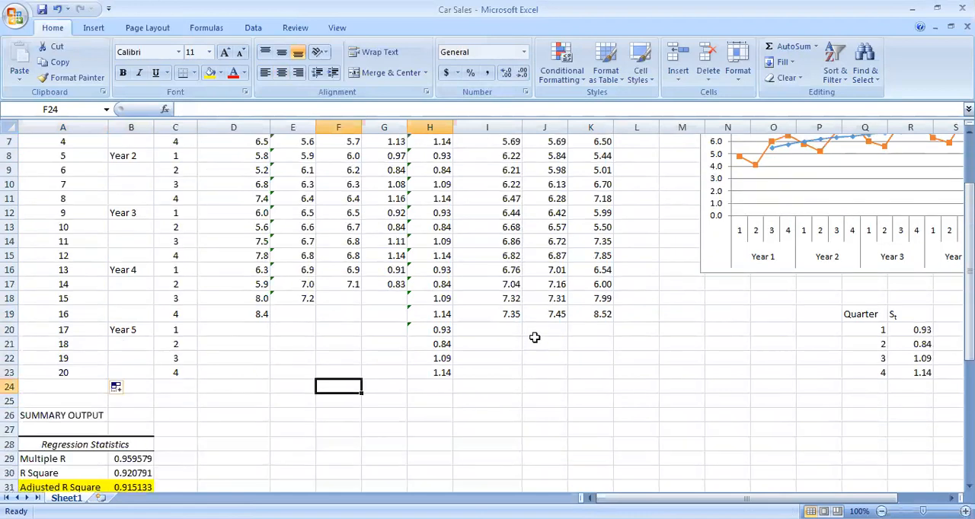
left_click(554, 356)
left_click_drag(567, 366, 567, 425)
left_click(564, 401)
Check the Tt formula in J4 and its extended copy in J23
scroll(576, 352, "up", 1)
left_click(554, 188)
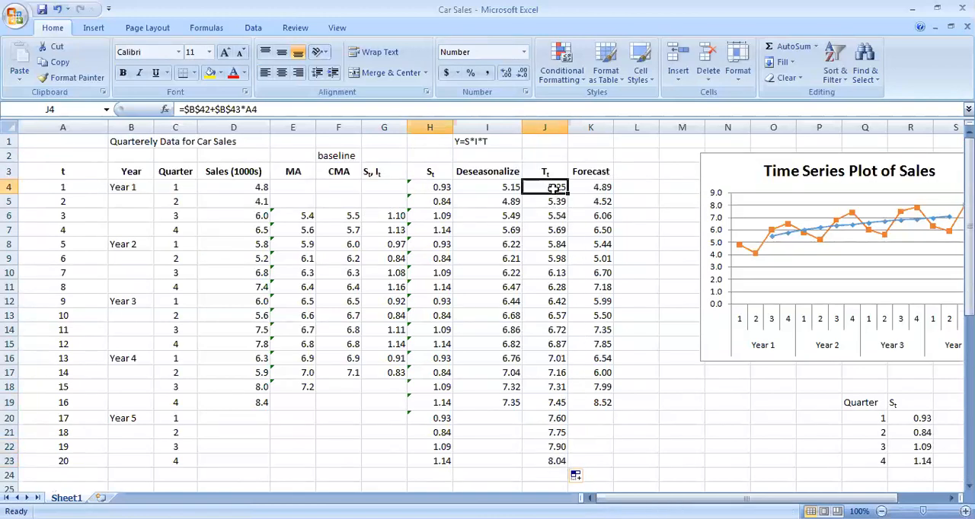
scroll(555, 239, "down", 2)
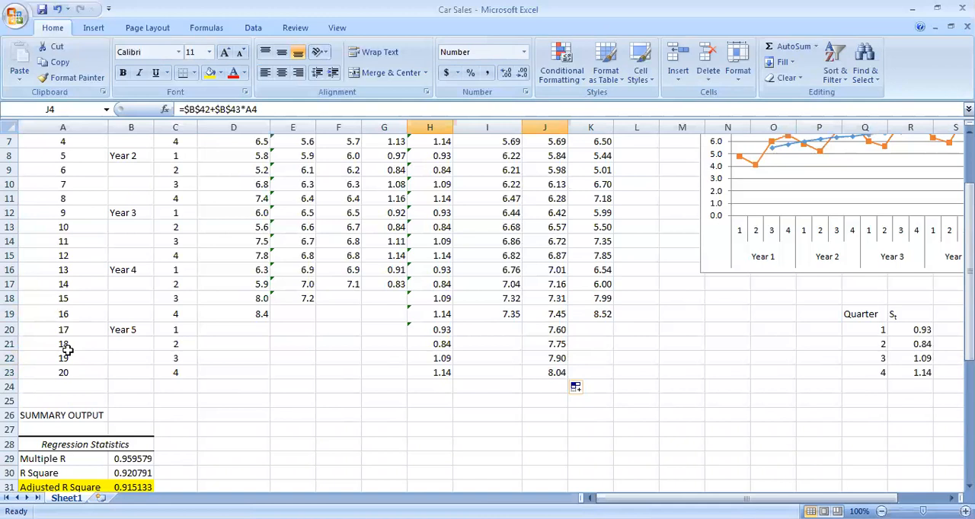
left_click(557, 375)
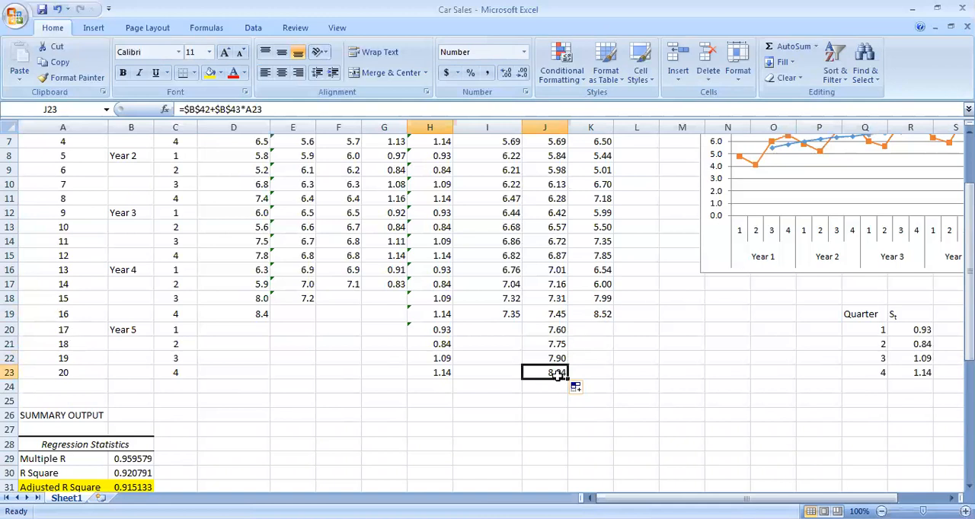
Copy the Forecast formula from K19 down through K23 for the Year 5 quarters
scroll(602, 316, "up", 2)
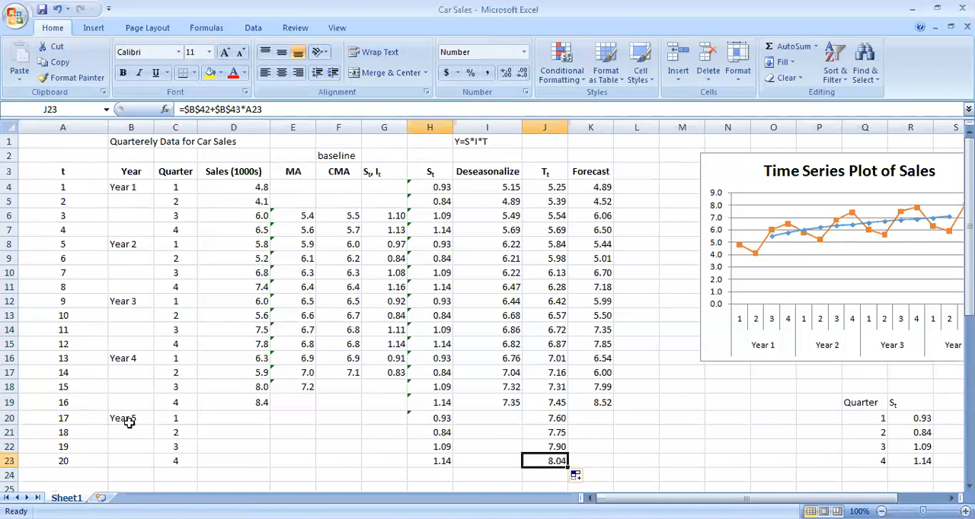
scroll(657, 348, "down", 1)
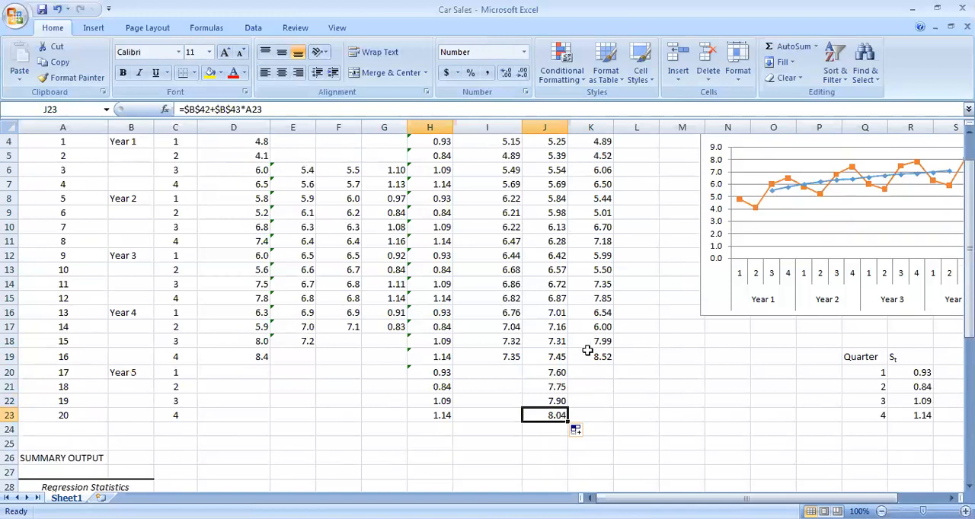
left_click(599, 356)
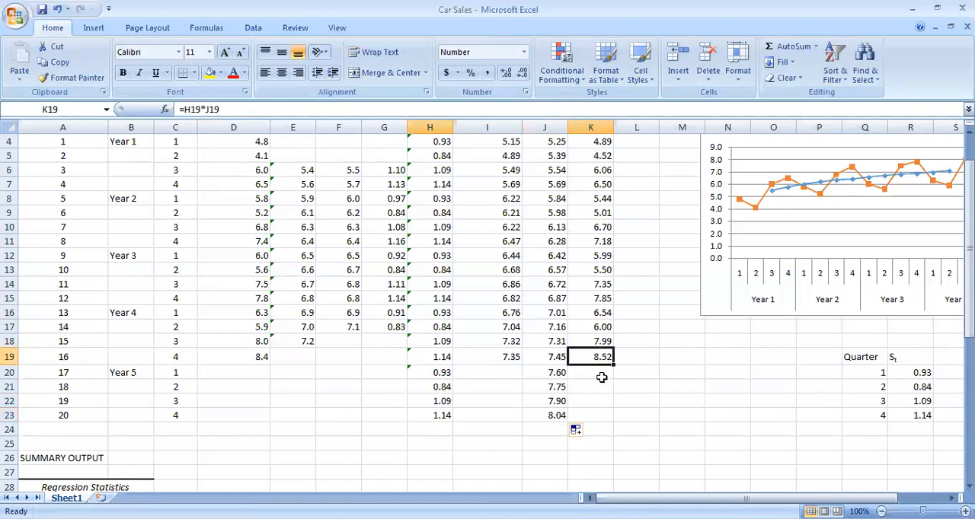
left_click_drag(614, 364, 619, 422)
left_click(564, 386)
left_click(592, 373)
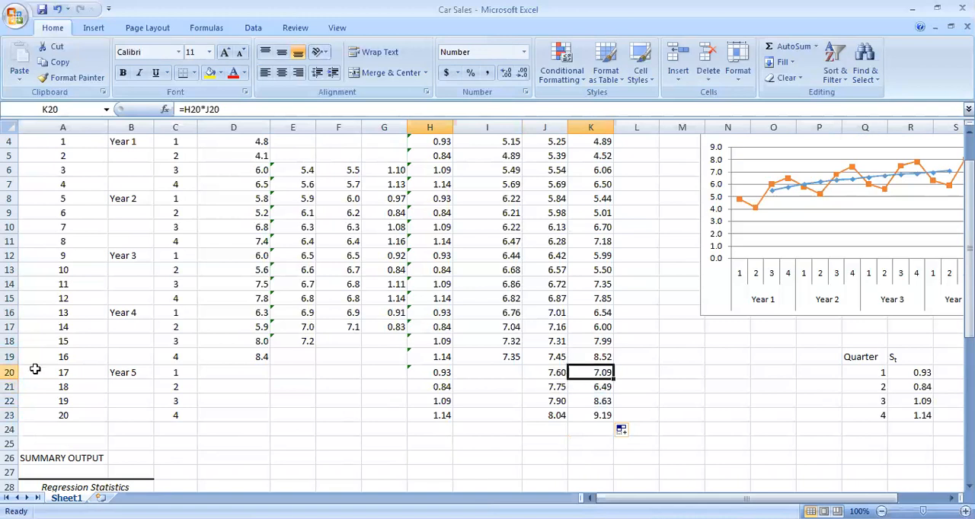
Highlight the Year 5 forecast block A20:K23 with a yellow fill
left_click(10, 373)
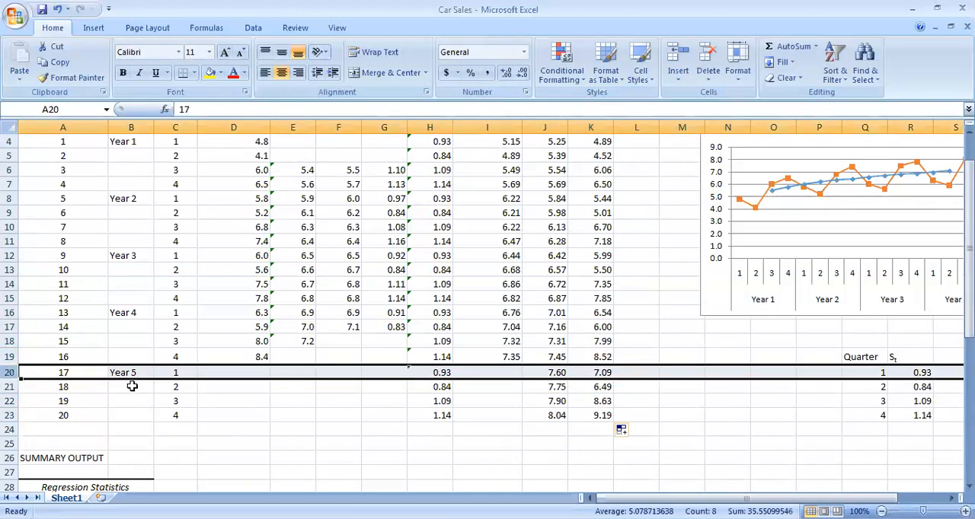
left_click(586, 401)
left_click(591, 418)
left_click_drag(591, 419, 52, 370)
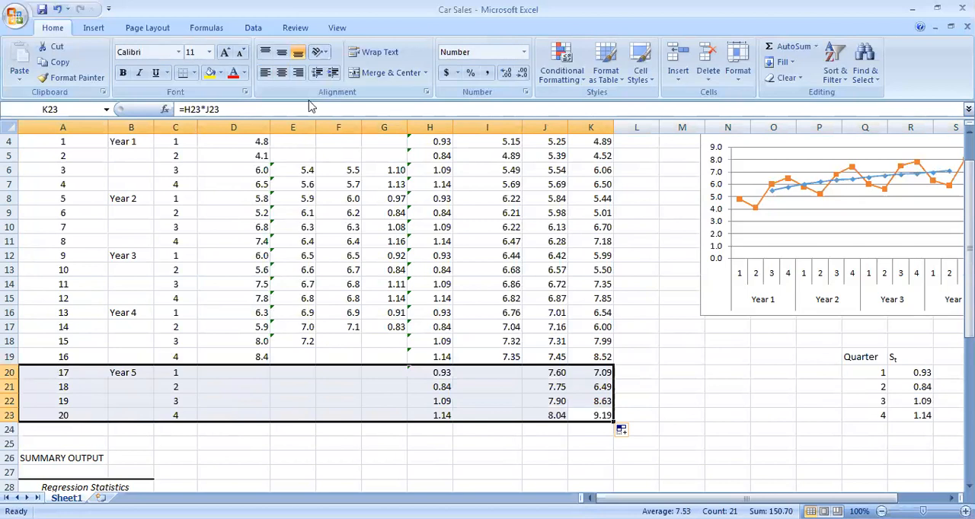
left_click(210, 73)
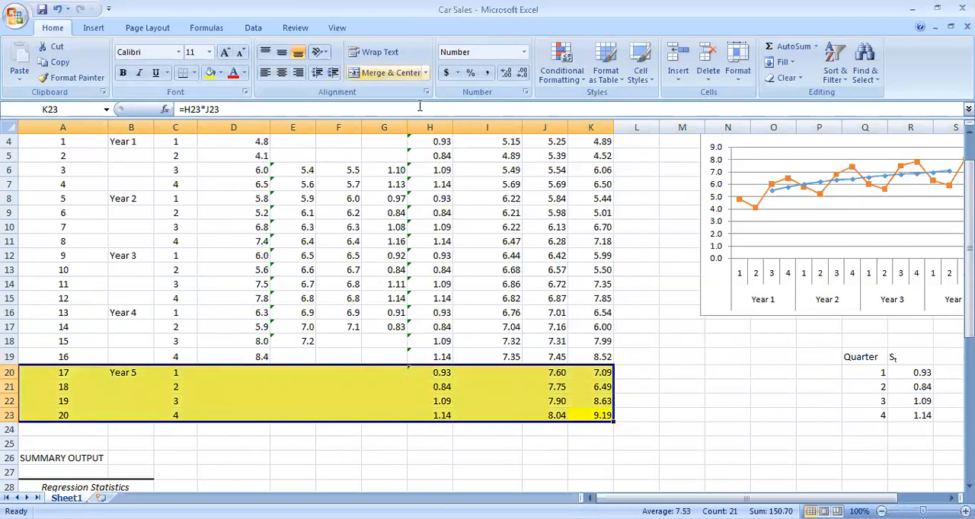
scroll(345, 259, "up", 1)
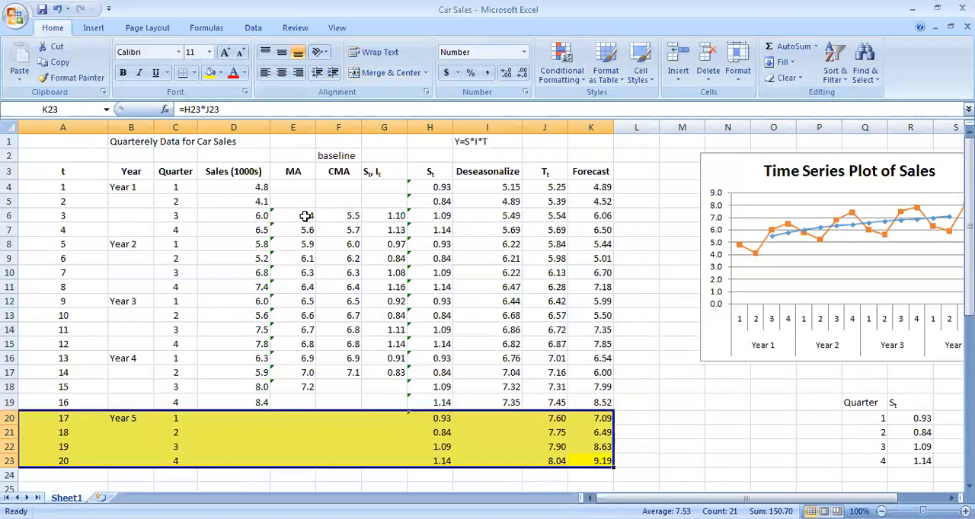
scroll(762, 328, "down", 1)
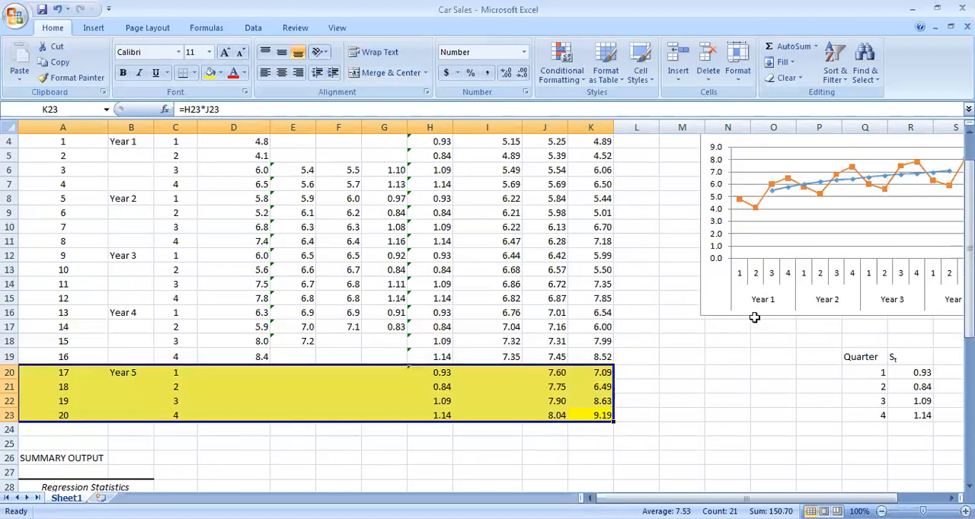
scroll(756, 324, "up", 1)
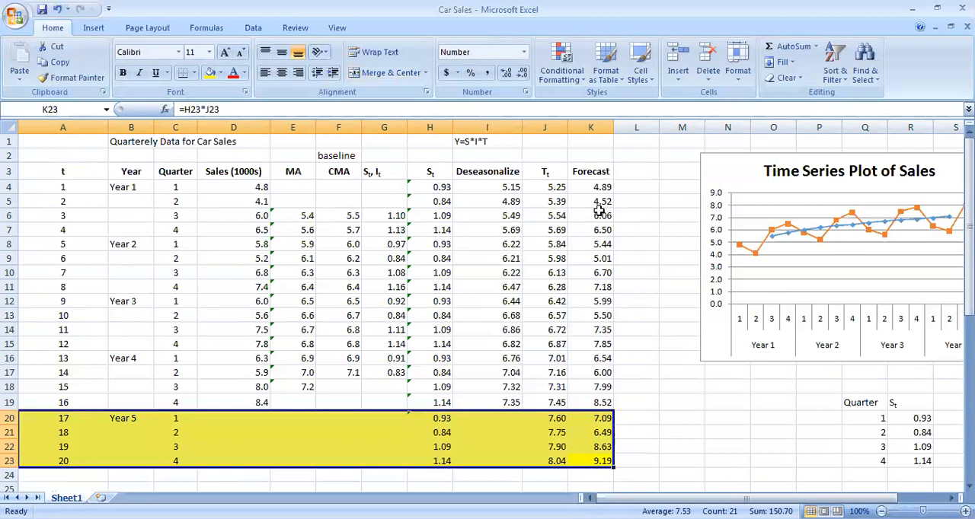
scroll(592, 218, "down", 2)
scroll(592, 226, "up", 2)
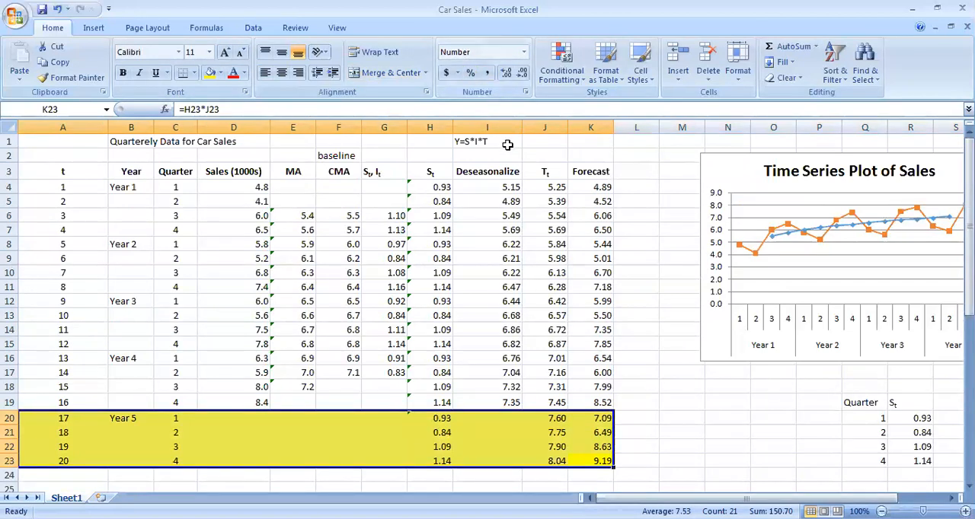
Move the sales time series chart about one column further away from the Forecast column
left_click_drag(708, 499, 741, 499)
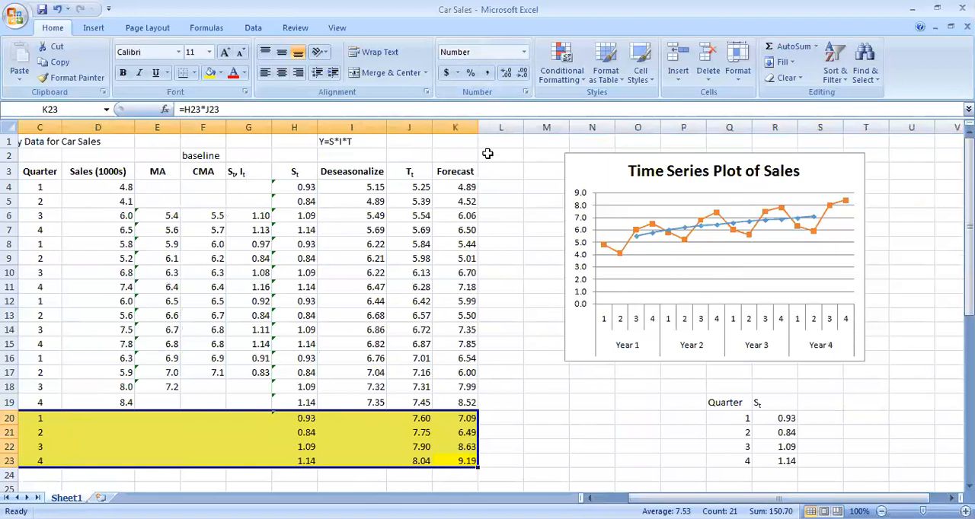
left_click_drag(583, 162, 633, 160)
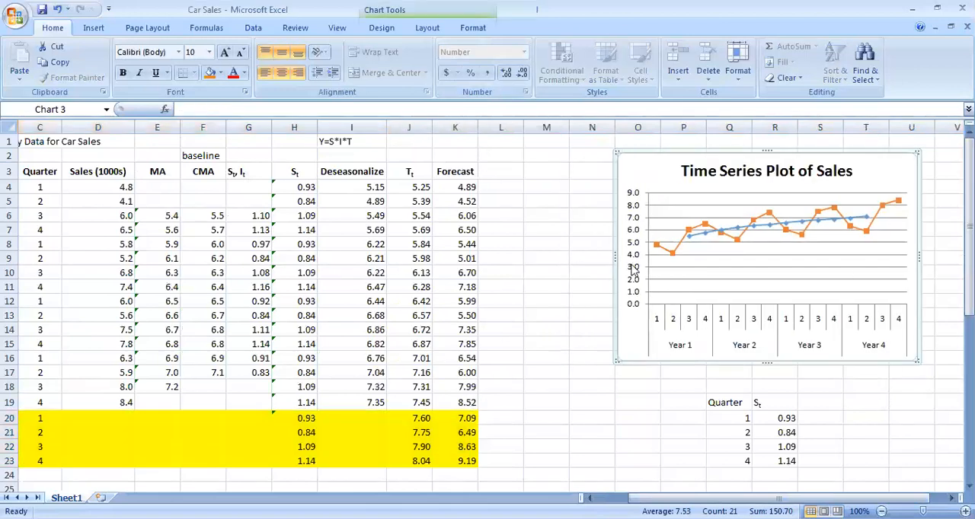
left_click(466, 174)
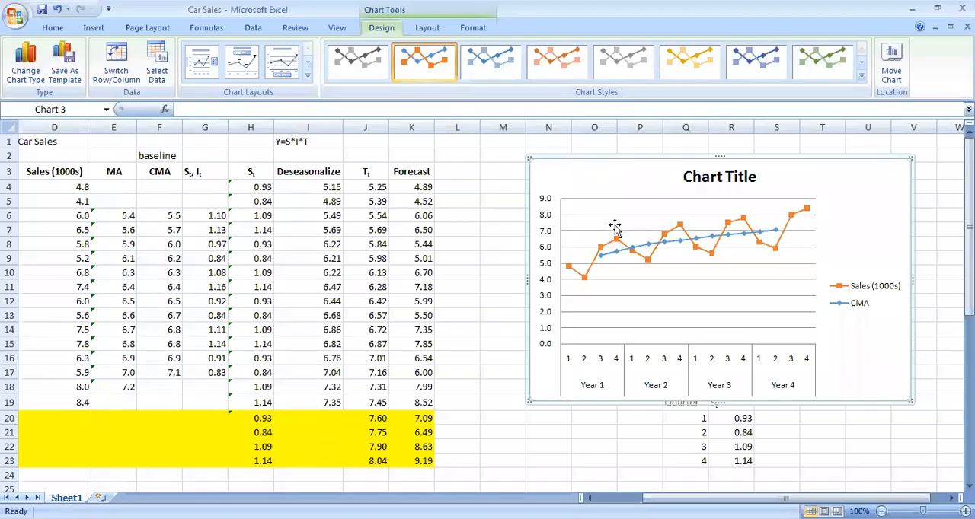
scroll(601, 233, "down", 1)
scroll(472, 289, "up", 1)
Replace the chart's placeholder title with "Time series plot of sales"
scroll(715, 404, "left", 1)
left_click(795, 178)
left_click_drag(795, 177, 719, 177)
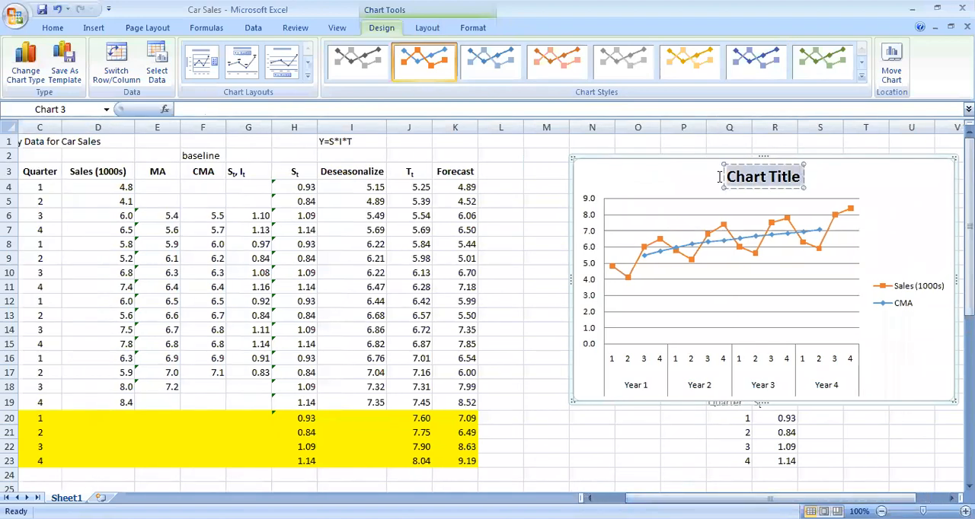
type("Time series plot of sales")
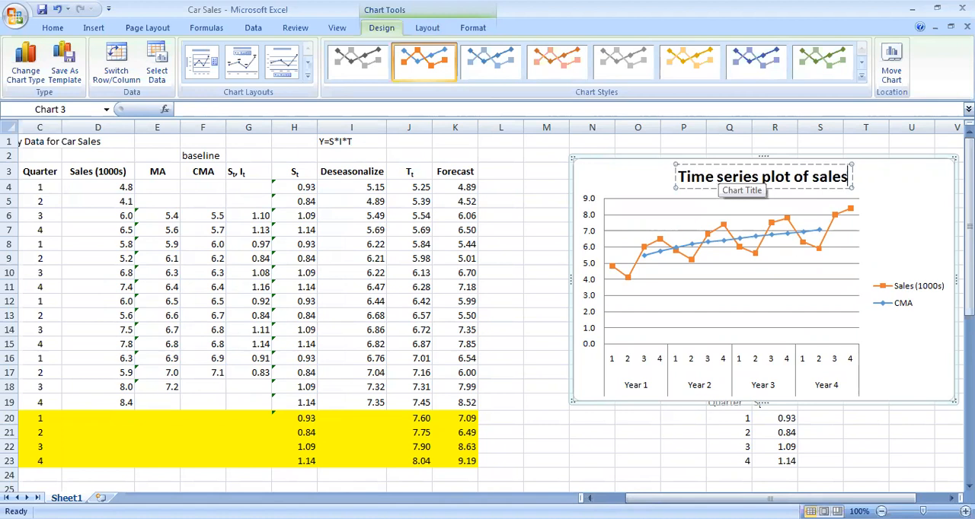
left_click(892, 389)
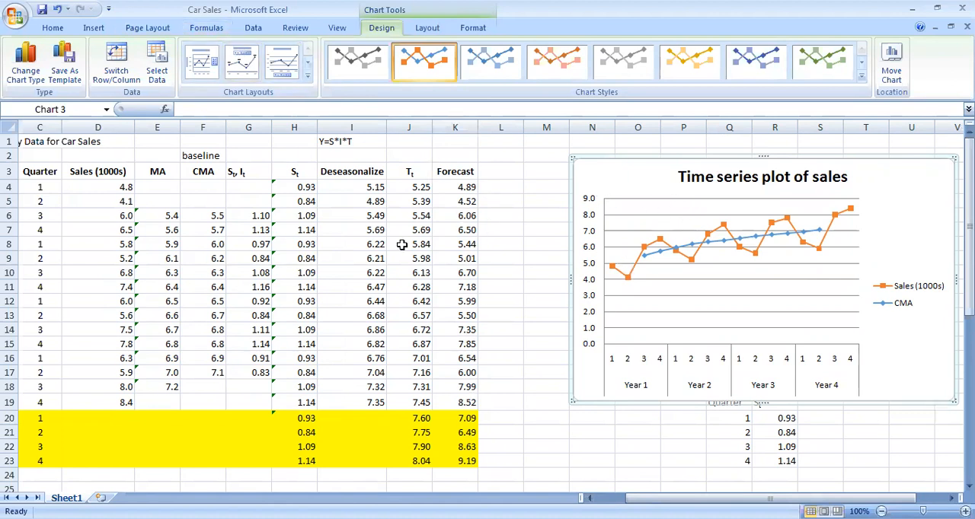
Add a chart series named from Forecast header K3, with values from K4:K24
left_click(157, 67)
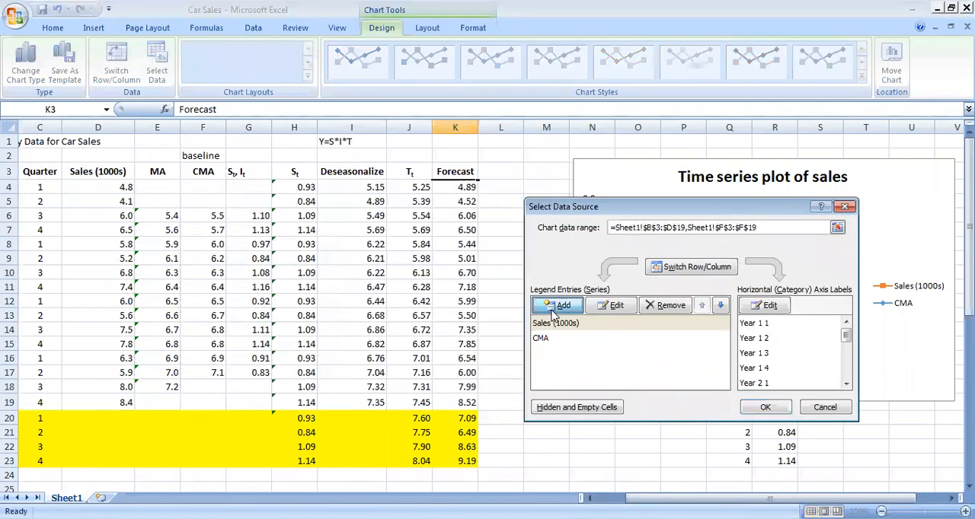
left_click(554, 313)
left_click(455, 171)
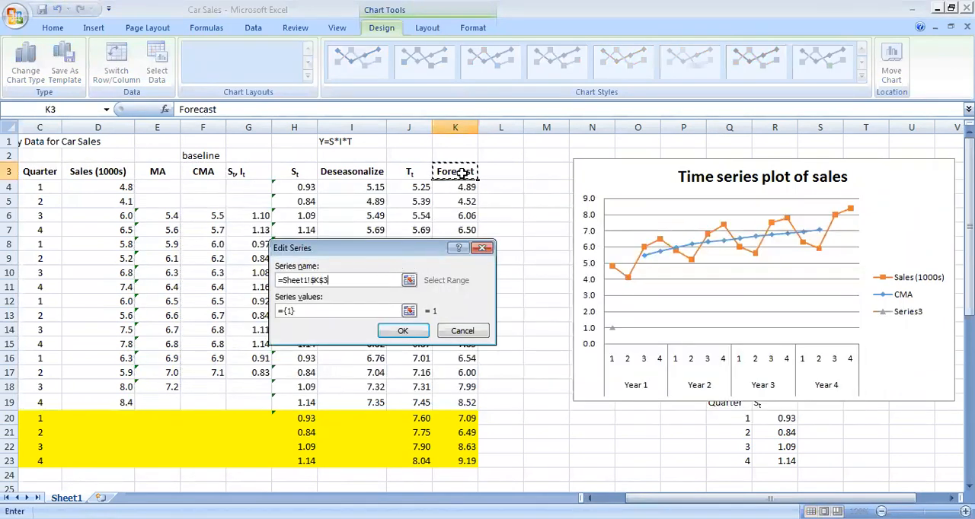
left_click(316, 311)
key("BackSpace")
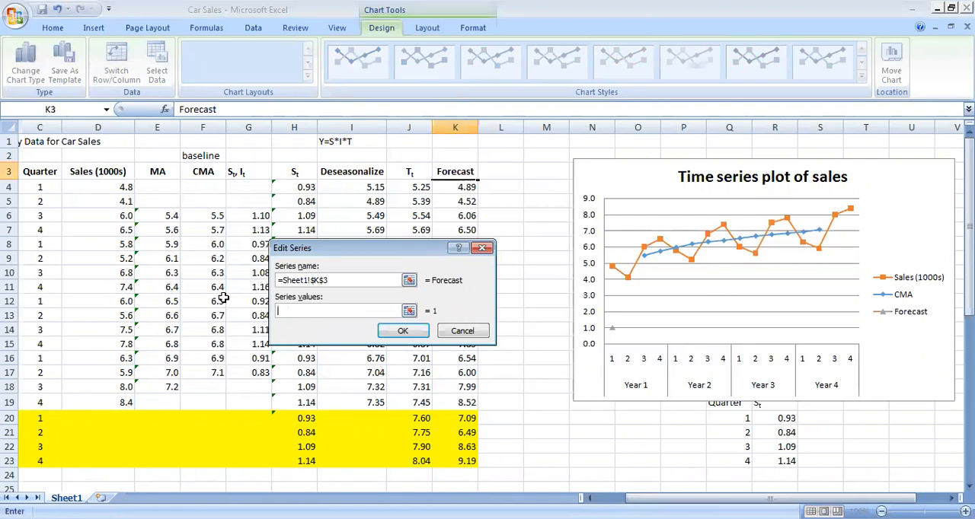
left_click_drag(394, 254, 258, 220)
left_click_drag(452, 188, 450, 480)
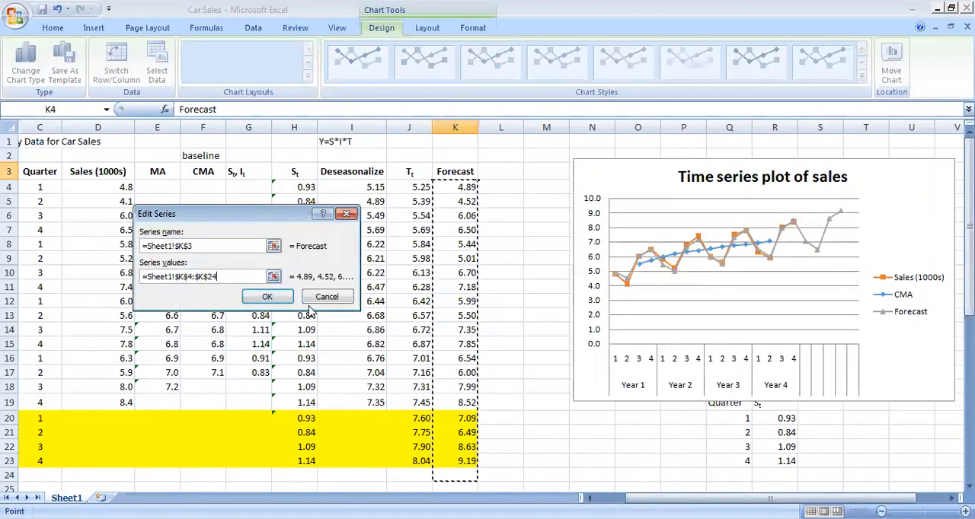
left_click(274, 297)
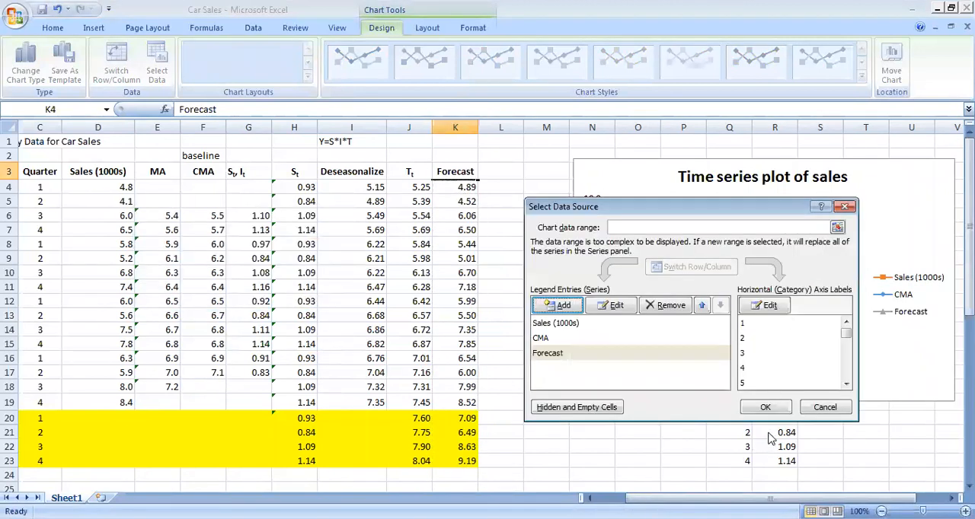
left_click(765, 409)
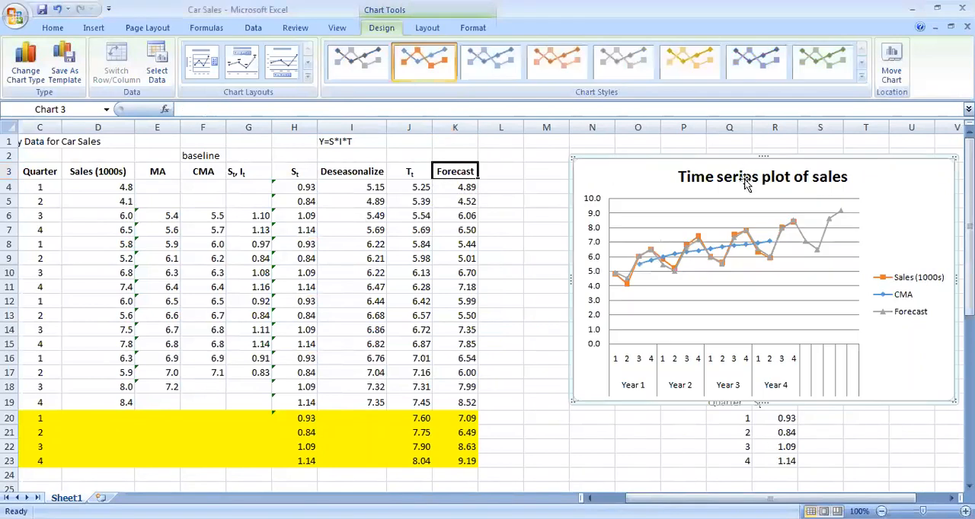
Try the green chart style on the sales chart and undo it
left_click(822, 62)
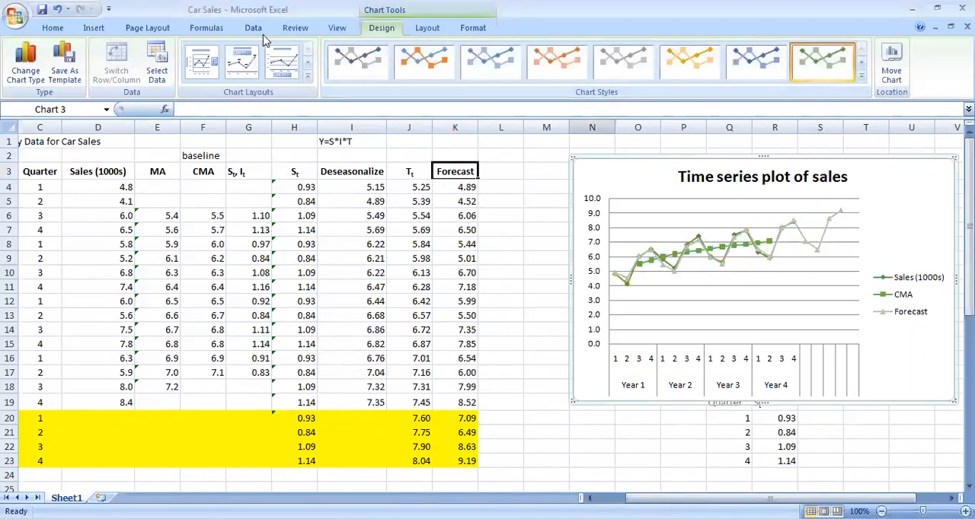
left_click(57, 10)
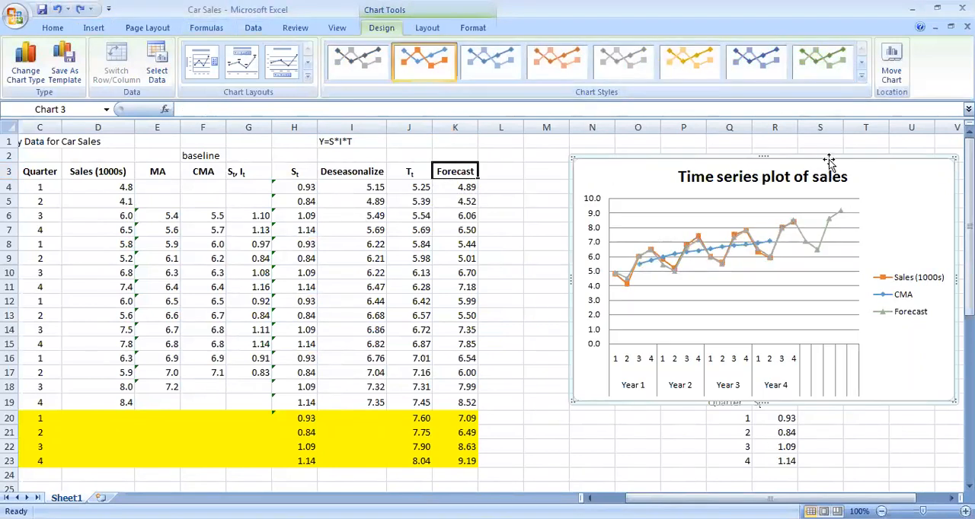
Move the sales chart over the Deseasonalize and Forecast columns and enlarge it to extend down to row 23
left_click_drag(827, 158, 590, 173)
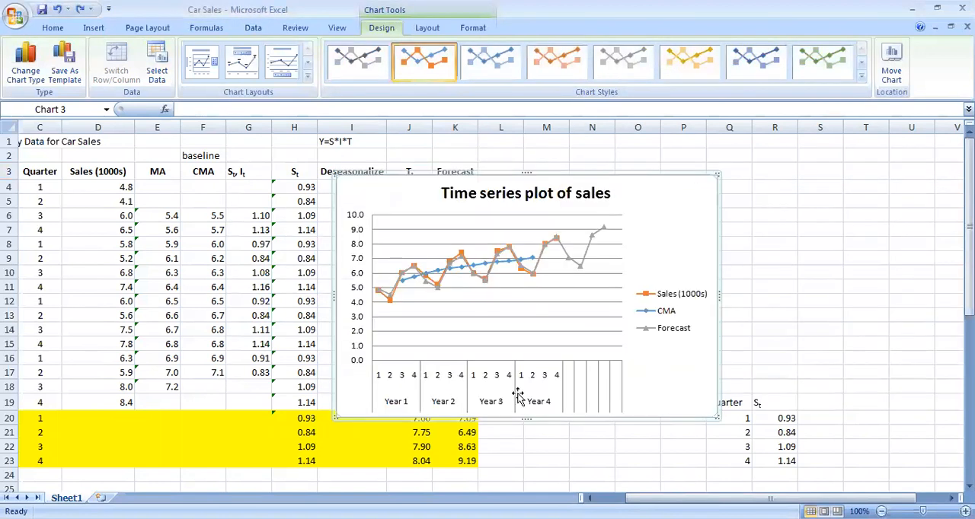
left_click_drag(715, 413, 831, 461)
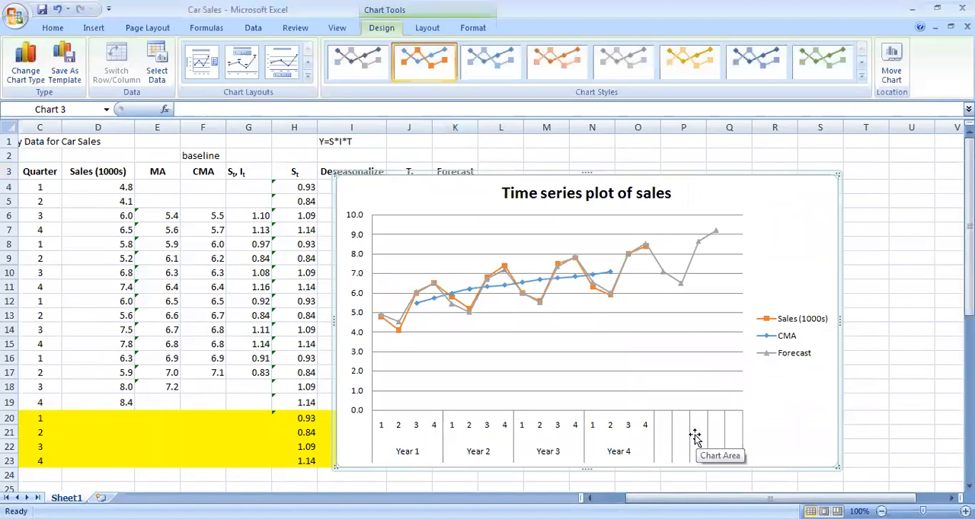
Extend the chart's horizontal axis label range to B4:C23 to include the Year 5 quarters
left_click(153, 63)
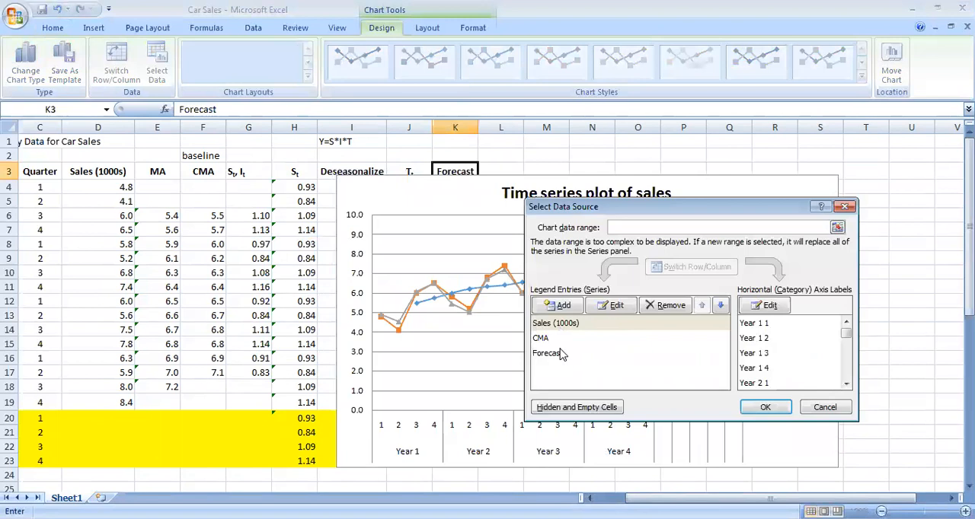
left_click(765, 306)
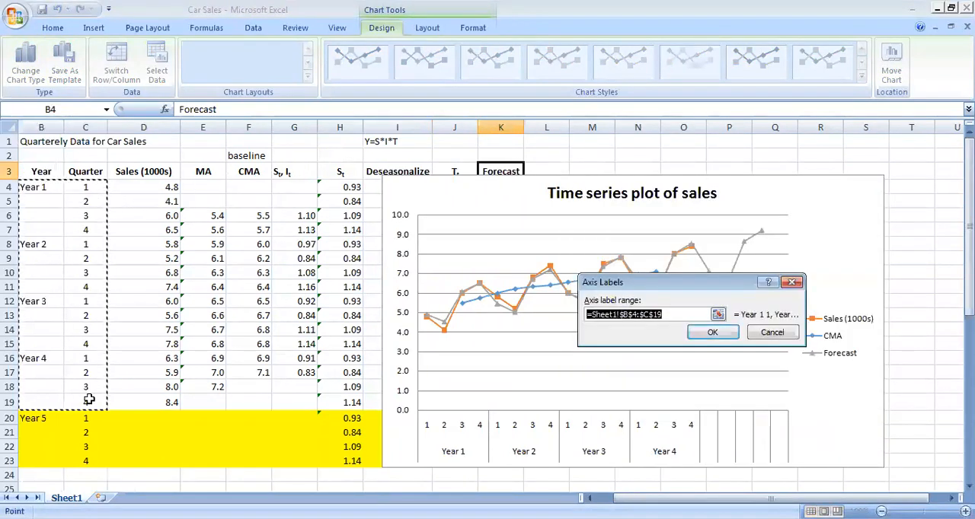
left_click_drag(38, 189, 86, 461)
left_click(712, 332)
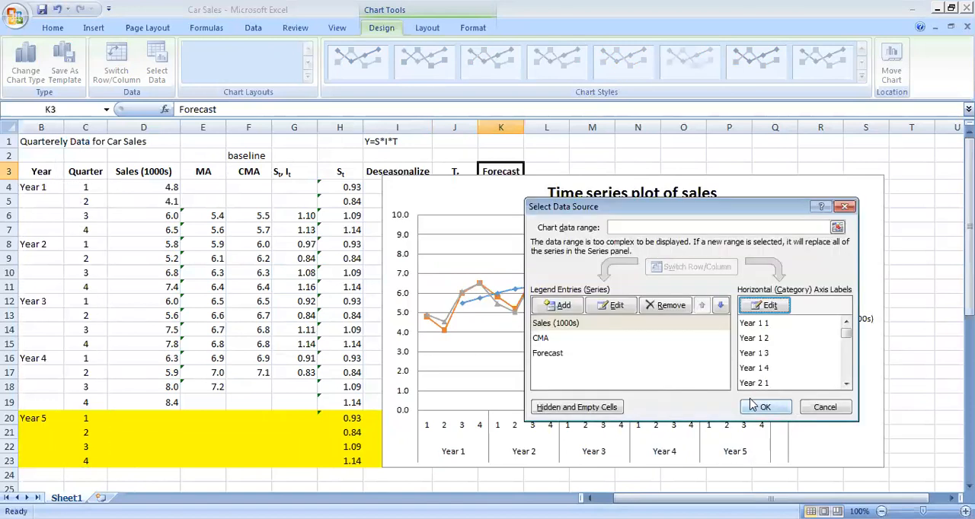
left_click(758, 407)
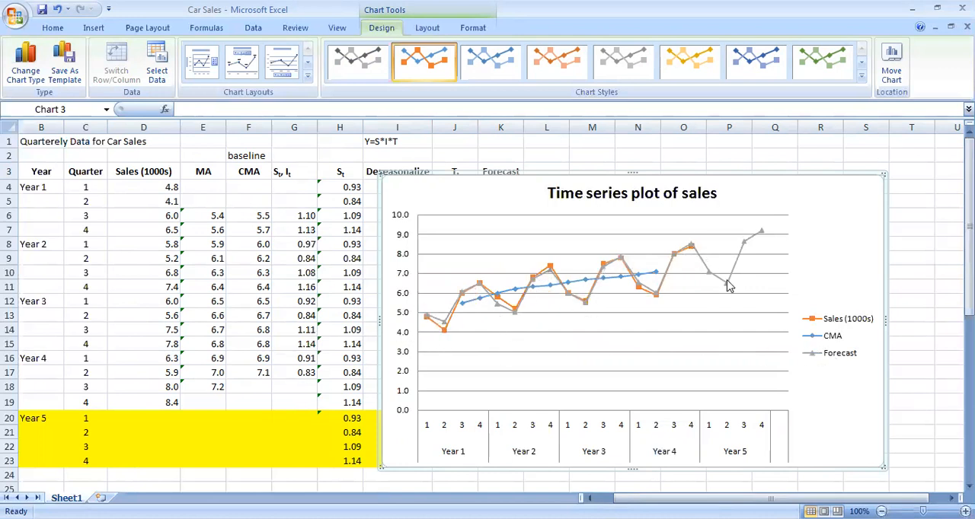
Move the sales chart up beside the table and shrink it to clear the Forecast column, starting at column L
left_click_drag(510, 186, 547, 161)
left_click_drag(437, 171, 533, 169)
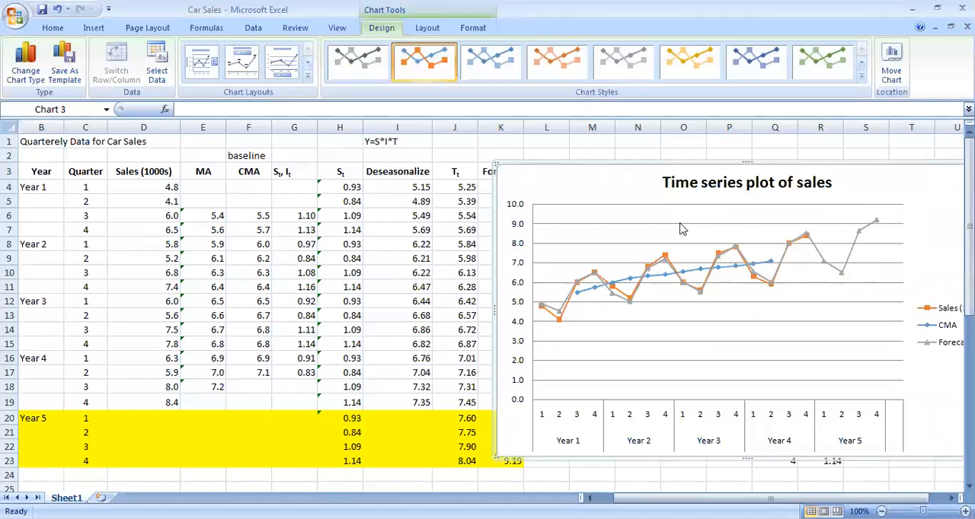
left_click_drag(563, 169, 541, 152)
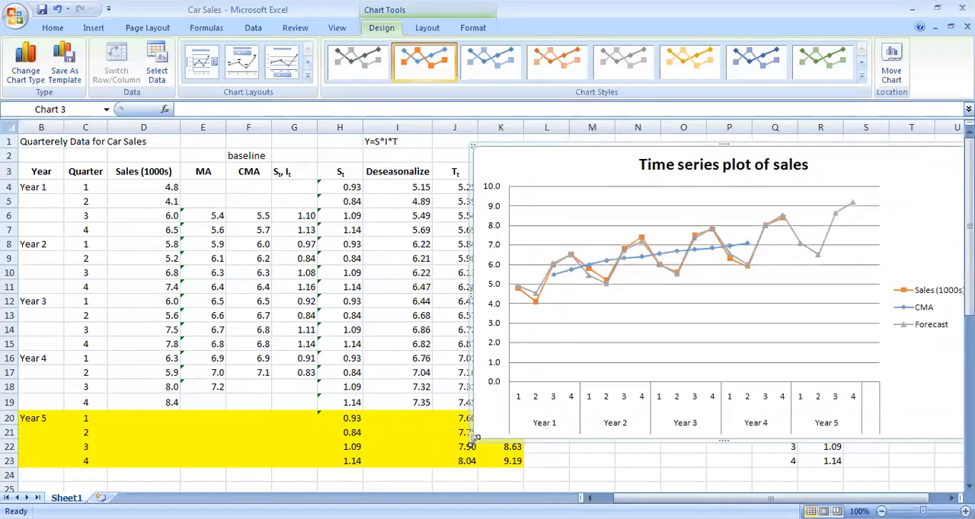
left_click_drag(474, 439, 550, 412)
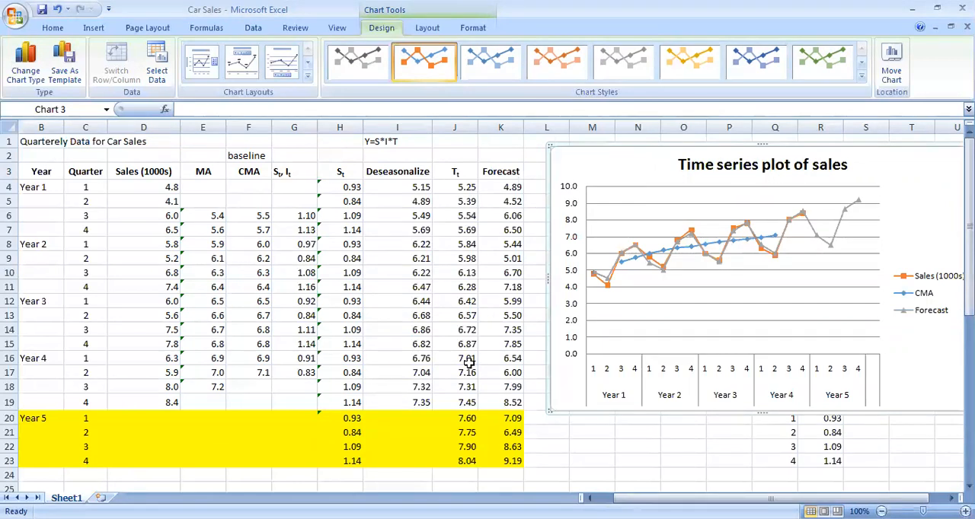
Review the seasonal-irregular ratios in the St, It column against the quarterly sales figures for Years 1 to 3
left_click_drag(694, 498, 664, 499)
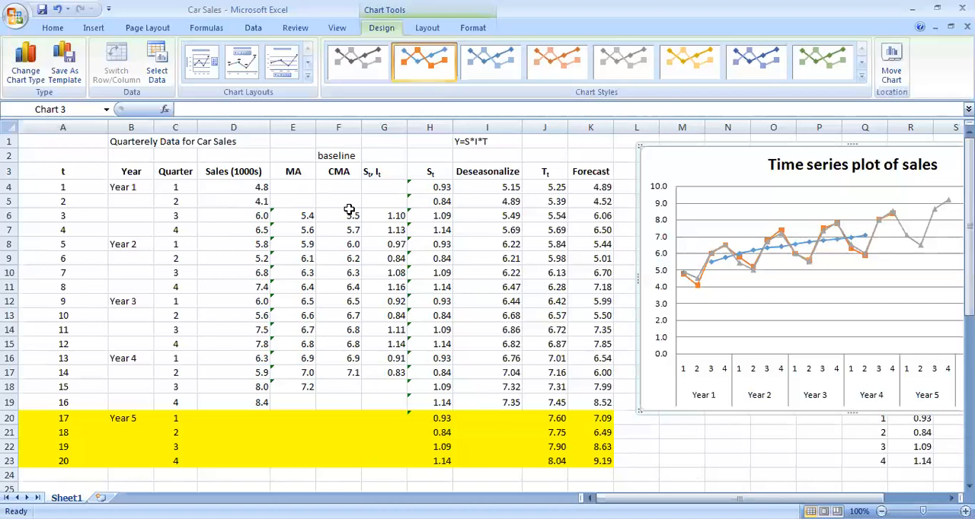
left_click(404, 172)
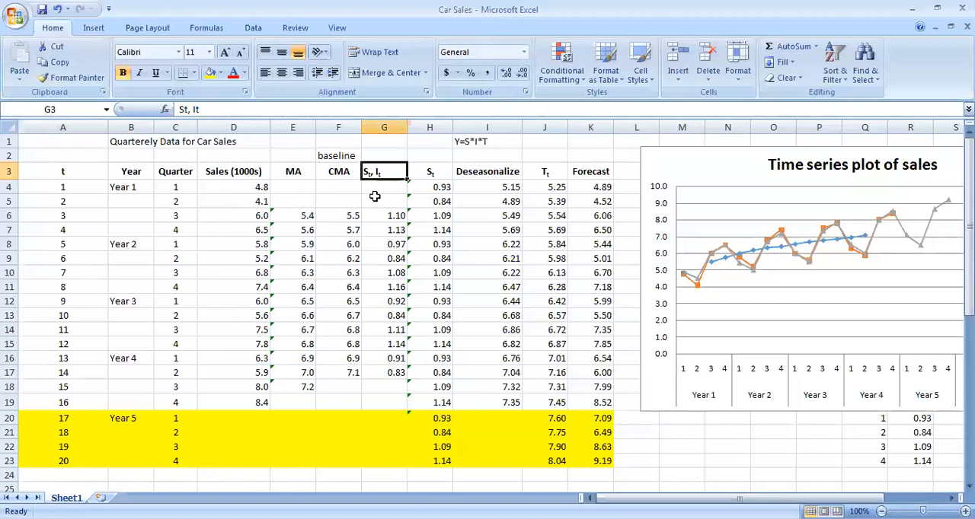
left_click(395, 229)
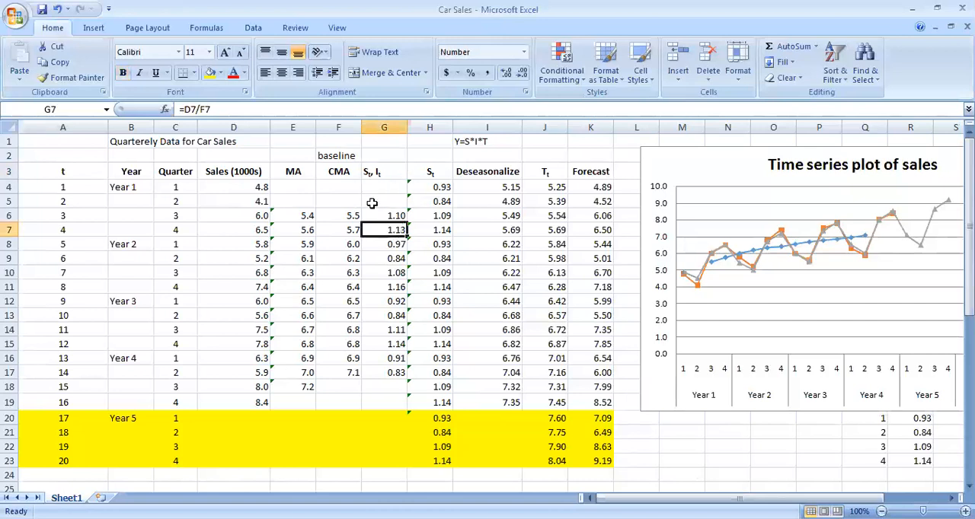
left_click(252, 185)
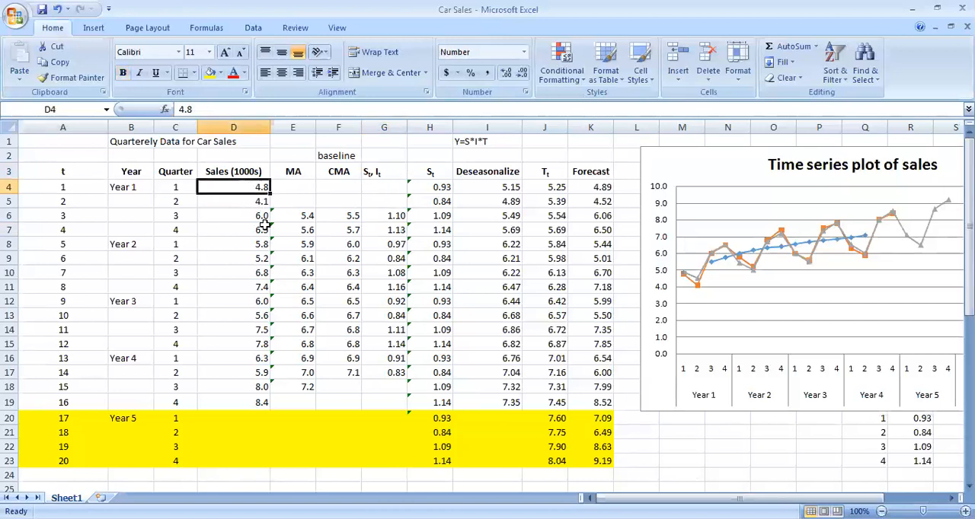
left_click(255, 216)
left_click(404, 218)
left_click(389, 258)
left_click(388, 315)
left_click(373, 243)
left_click(387, 286)
left_click(383, 245)
left_click(390, 312)
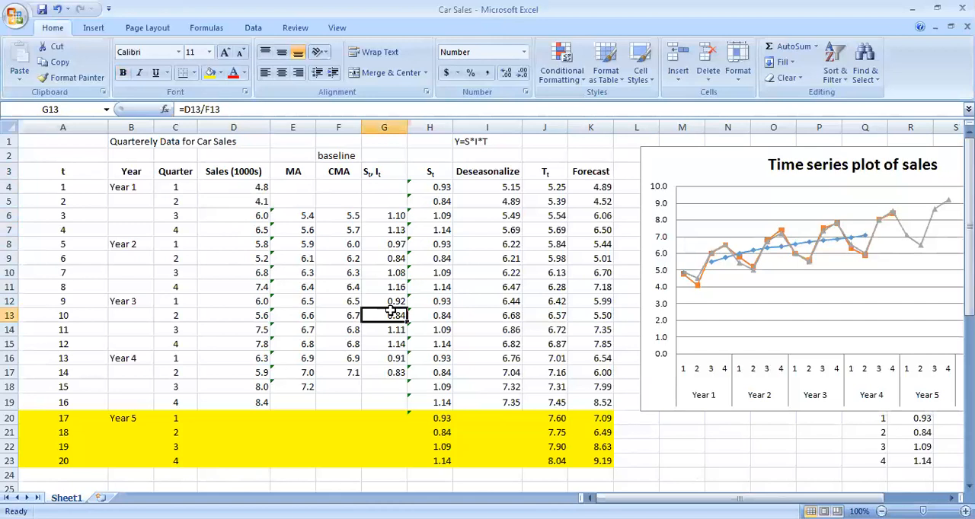
Review the St, Deseasonalize and Tt columns together with the regression summary output below the table
left_click(440, 172)
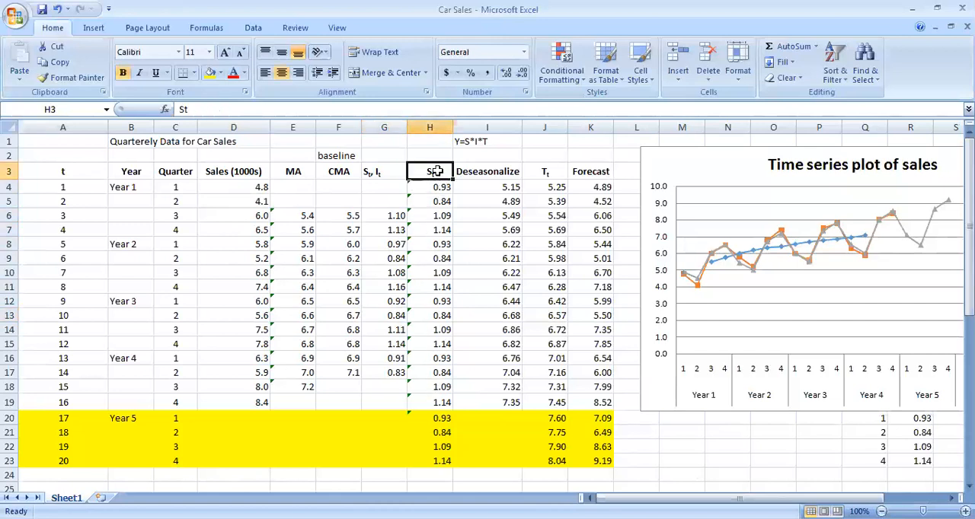
left_click(446, 230)
left_click(428, 174)
left_click(481, 173)
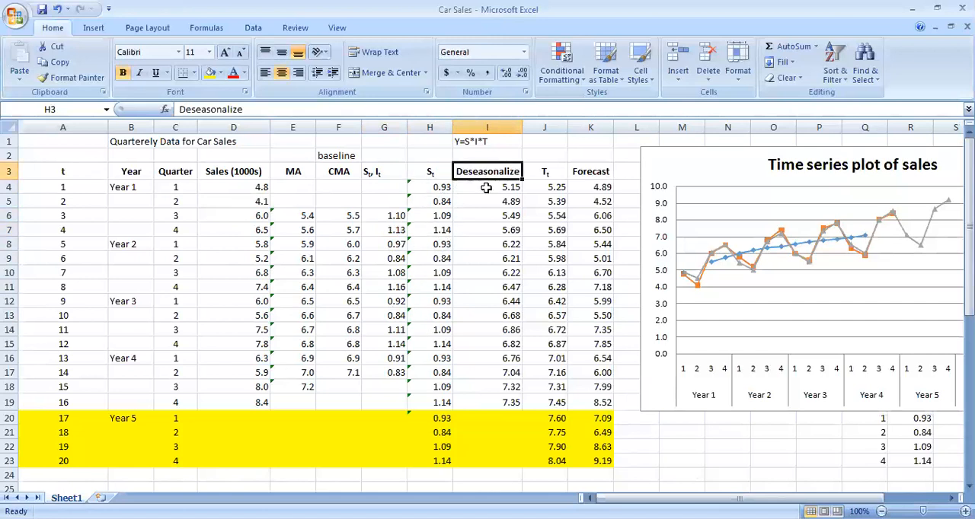
left_click(558, 170)
scroll(420, 388, "down", 6)
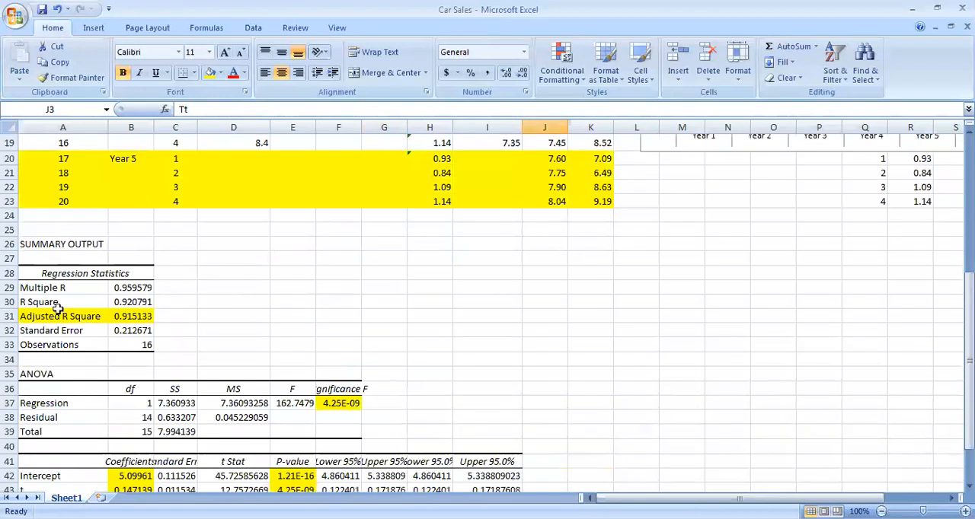
scroll(591, 350, "up", 6)
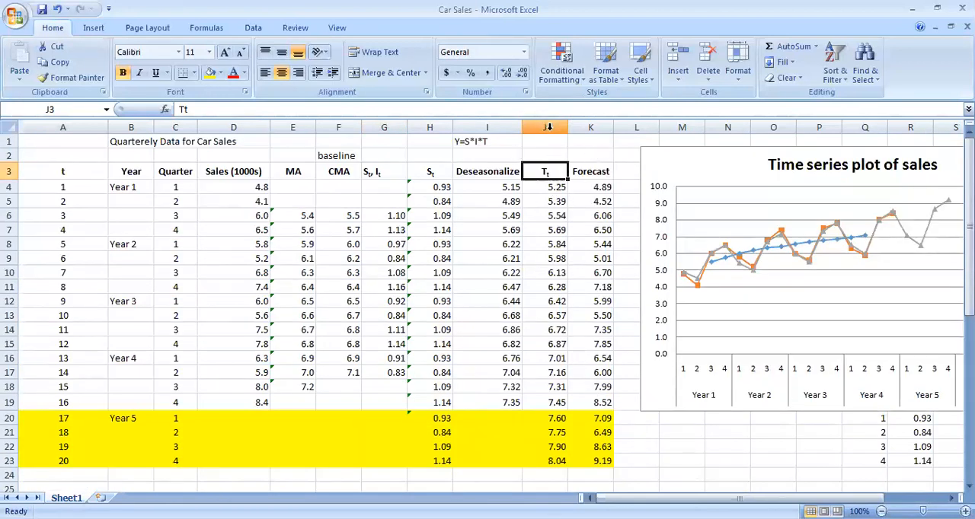
Examine how the first quarter's forecast in K4 is built from the seasonal component in H4 and the trend in J4
left_click(433, 171)
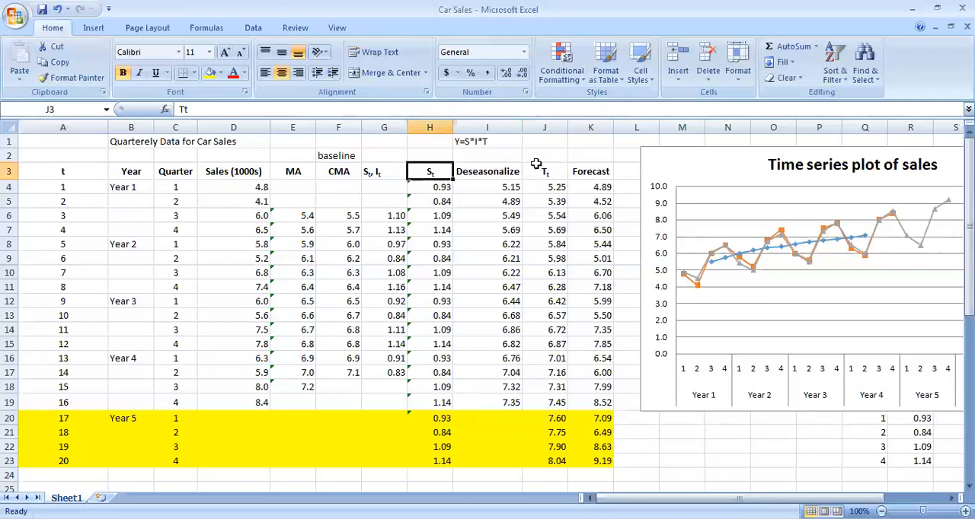
left_click(590, 173)
left_click(432, 189)
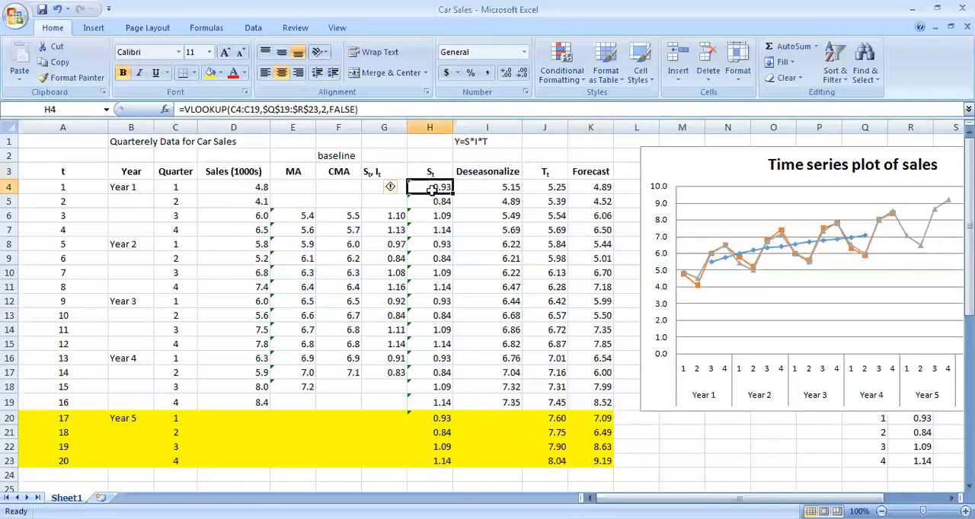
left_click(550, 188)
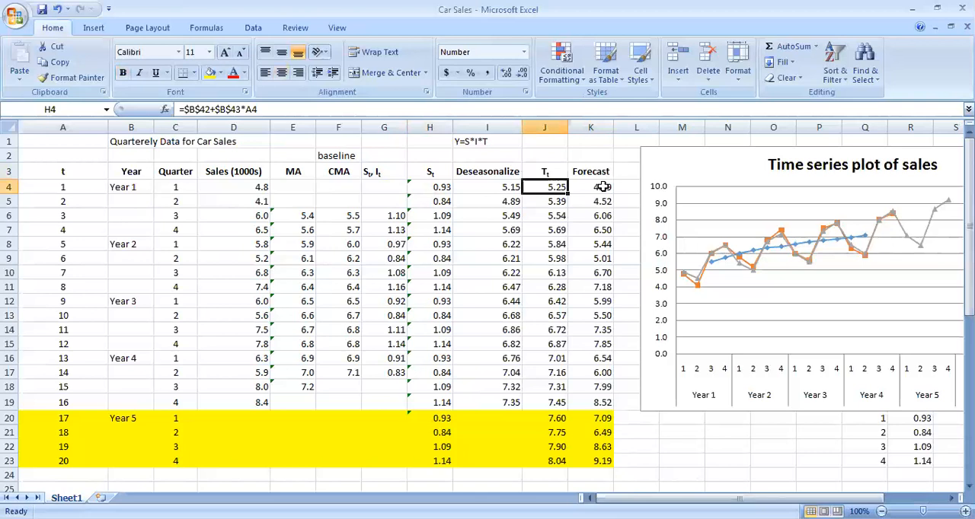
left_click(599, 186)
scroll(624, 272, "down", 2)
scroll(625, 272, "up", 2)
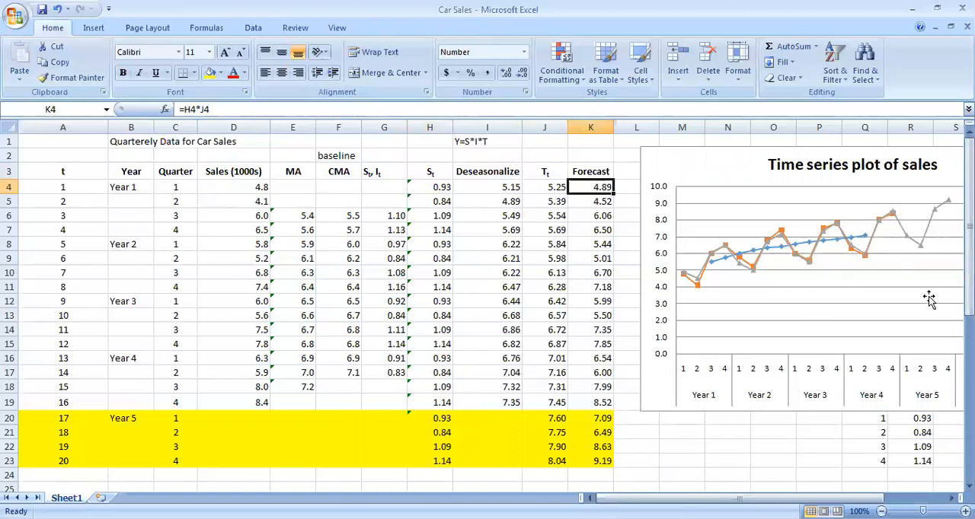
scroll(592, 278, "down", 3)
scroll(592, 283, "up", 3)
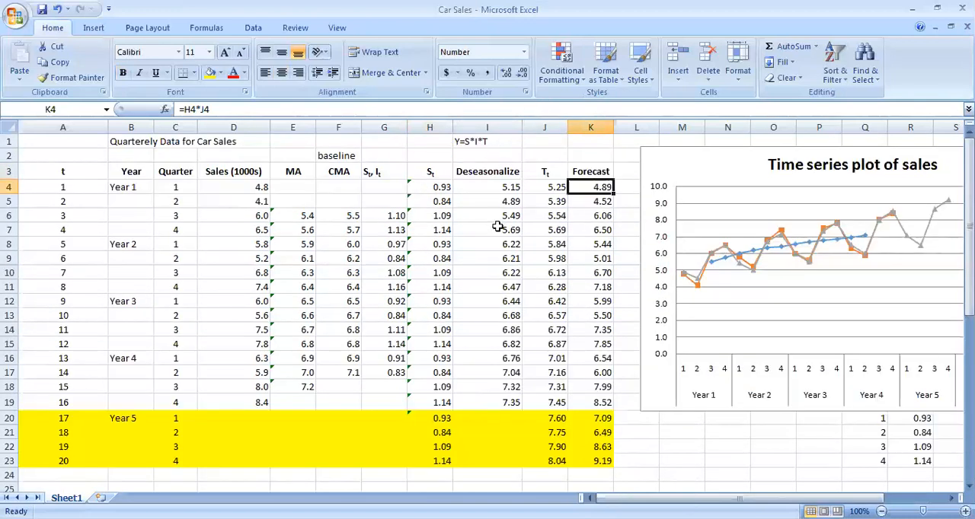